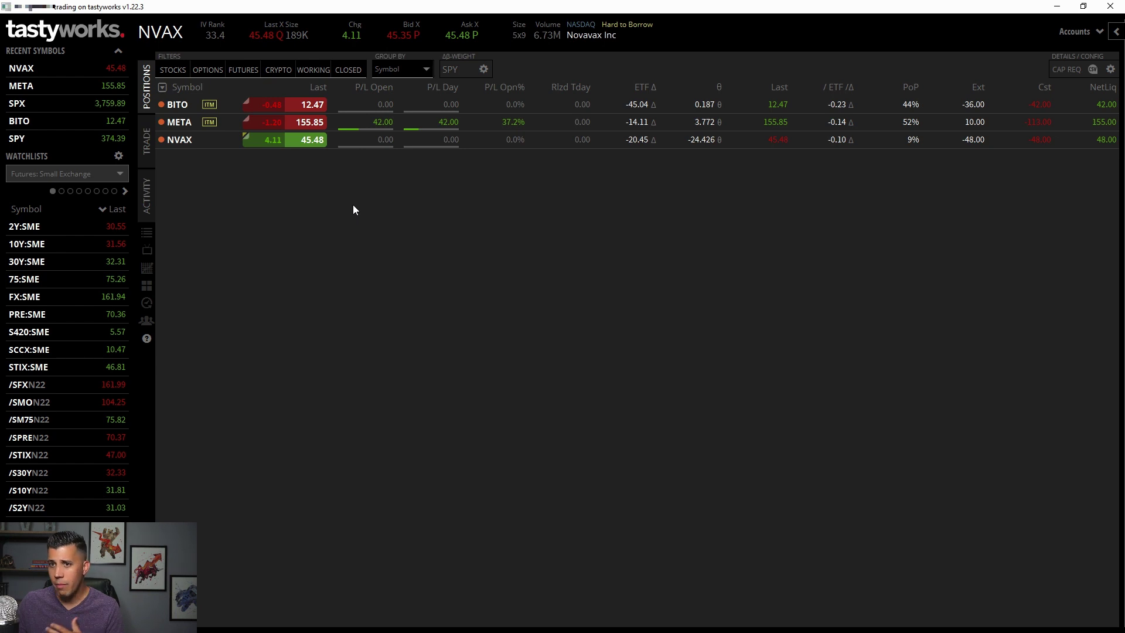
# Step: Expand the BITO, META and NVAX positions to show their option legs
pyautogui.click(302, 107)
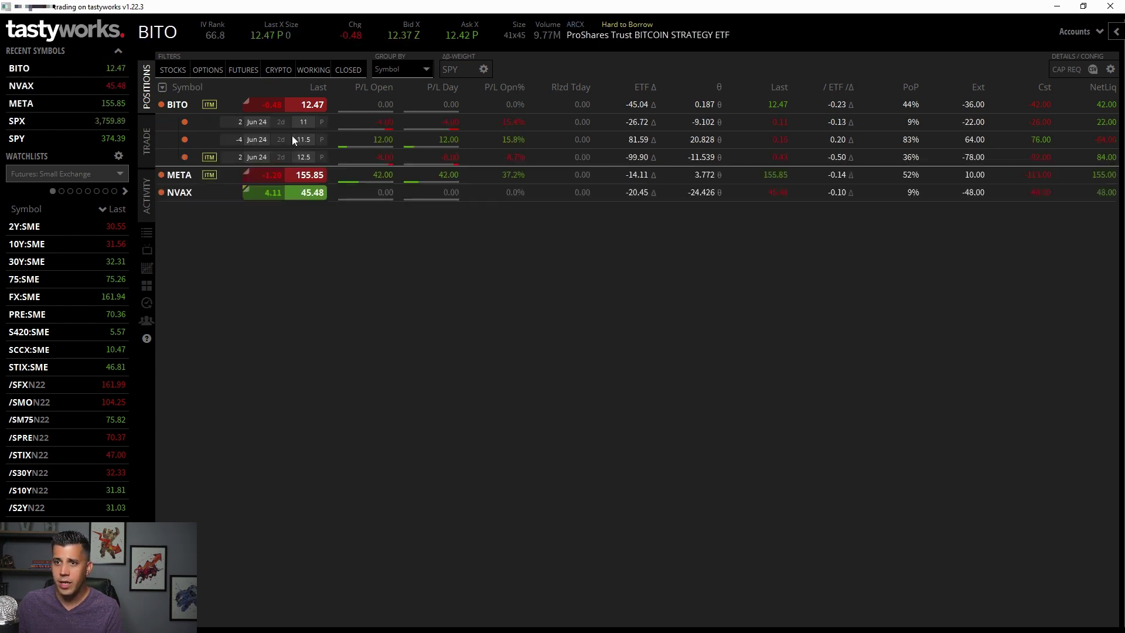
pyautogui.click(296, 176)
pyautogui.click(299, 249)
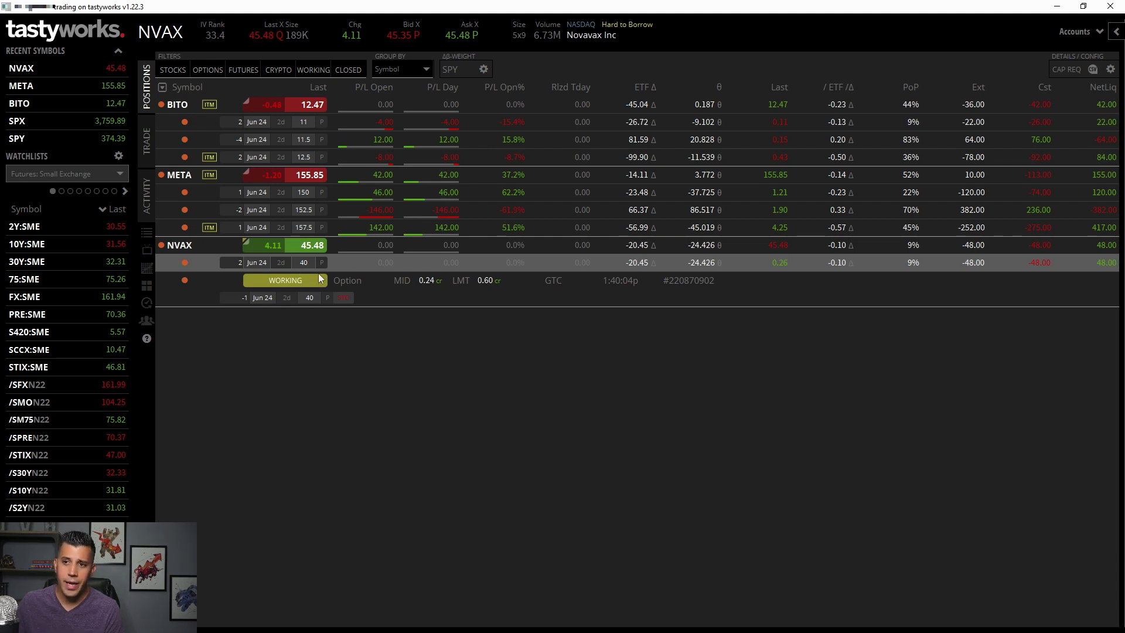
# Step: Collapse all three positions, then reopen and close NVAX once more
pyautogui.click(311, 249)
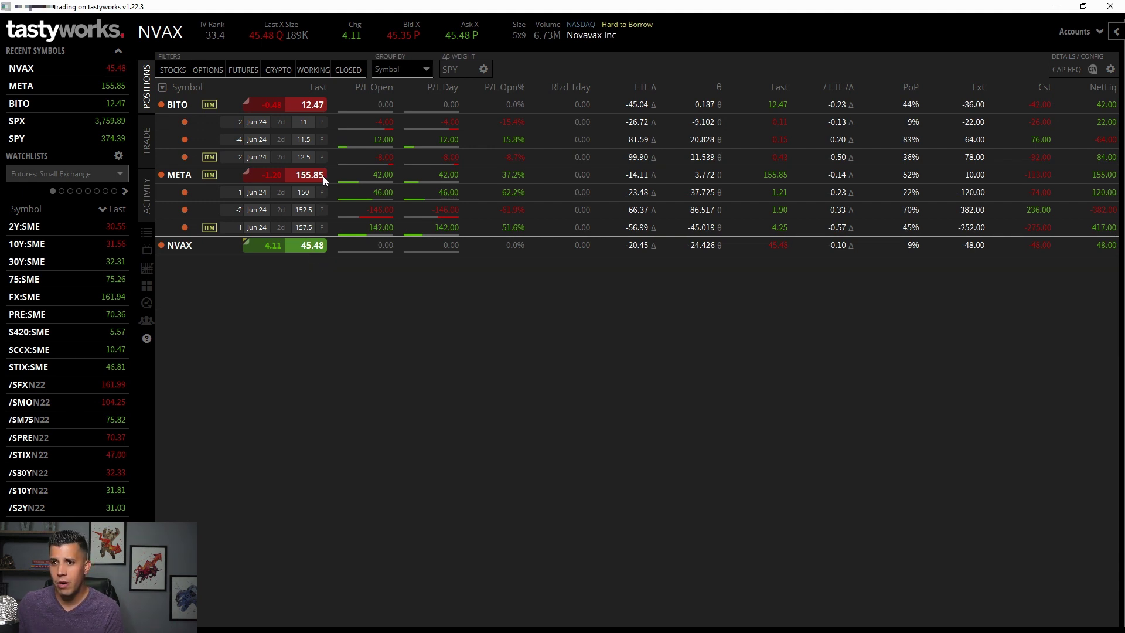
pyautogui.click(322, 175)
pyautogui.click(322, 112)
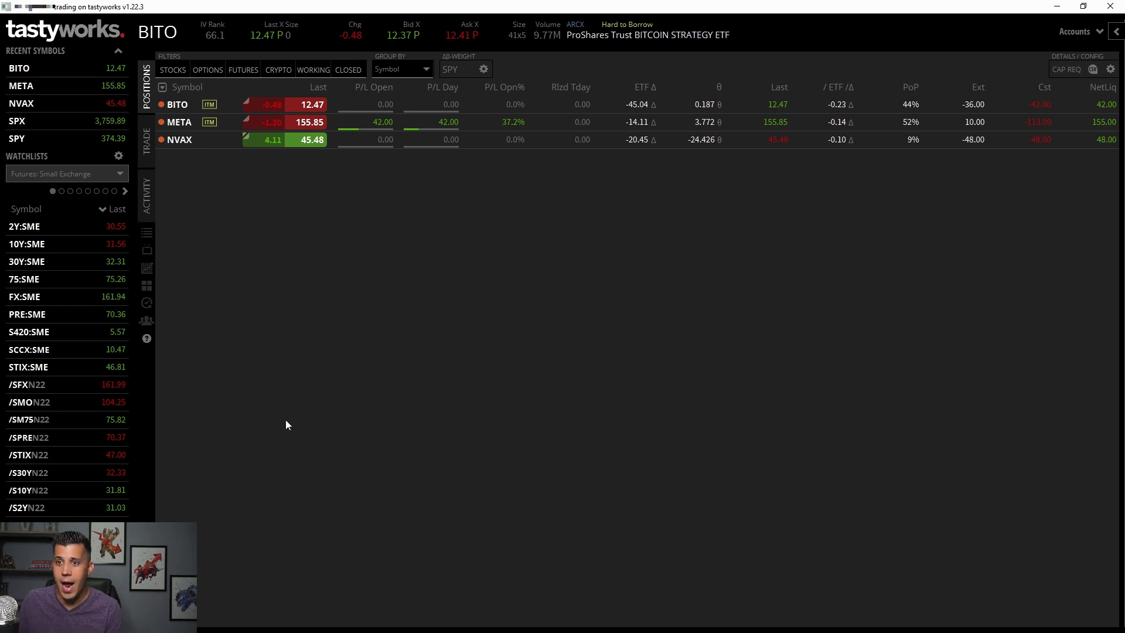
pyautogui.click(328, 143)
pyautogui.click(330, 141)
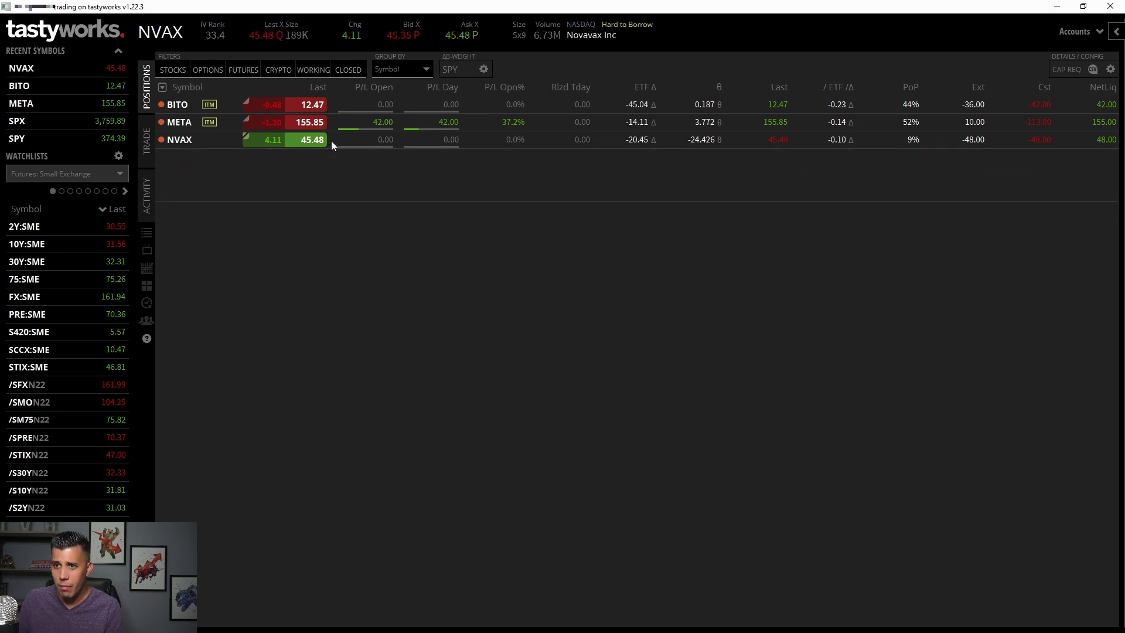
# Step: Load META from Recent Symbols in the trade table and expand the Jul 1, 2022 expiration
pyautogui.click(147, 142)
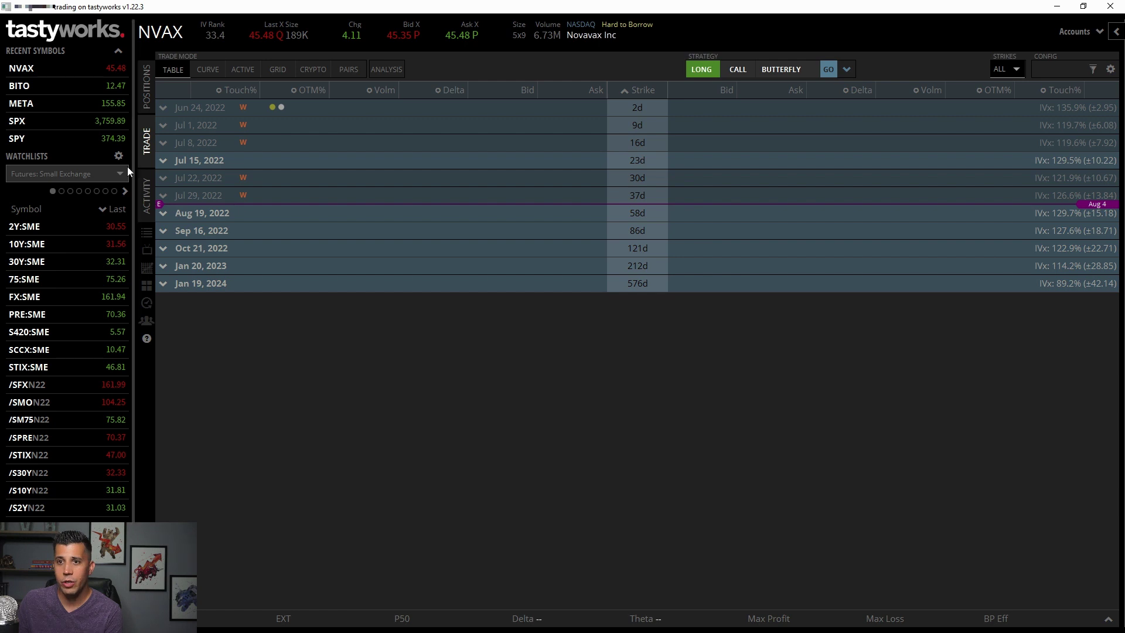
pyautogui.click(21, 104)
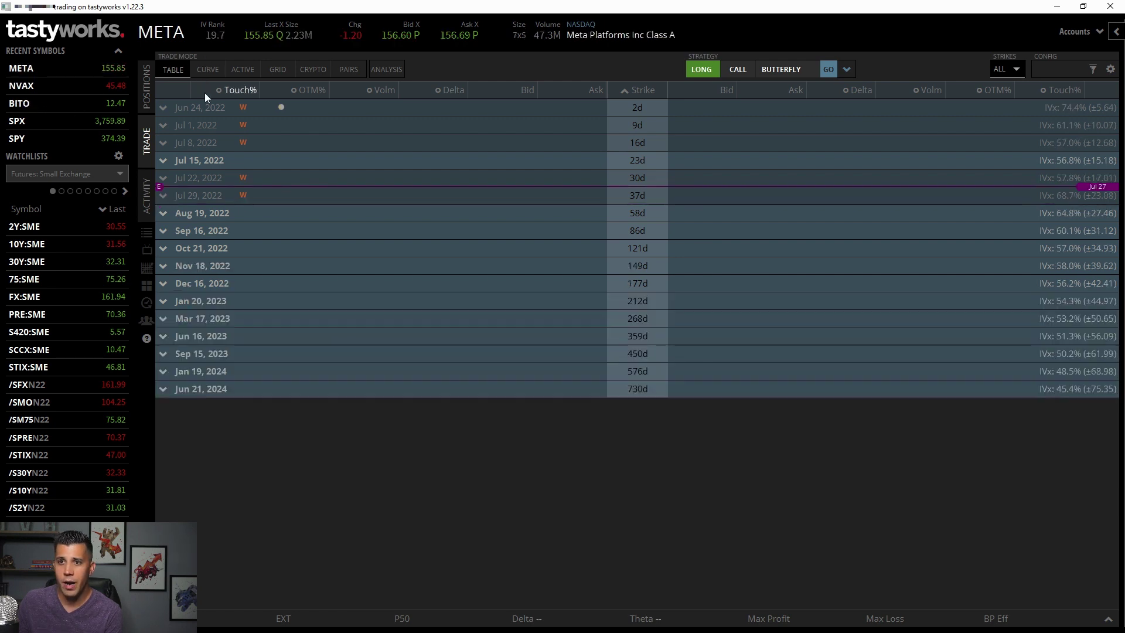
pyautogui.click(214, 74)
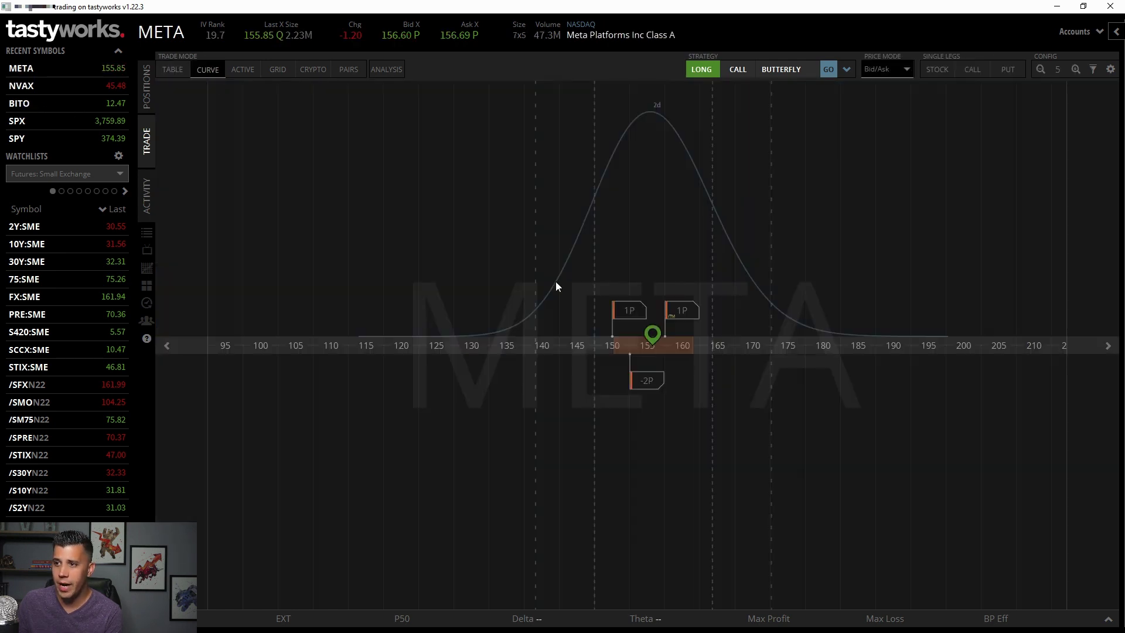
pyautogui.click(172, 71)
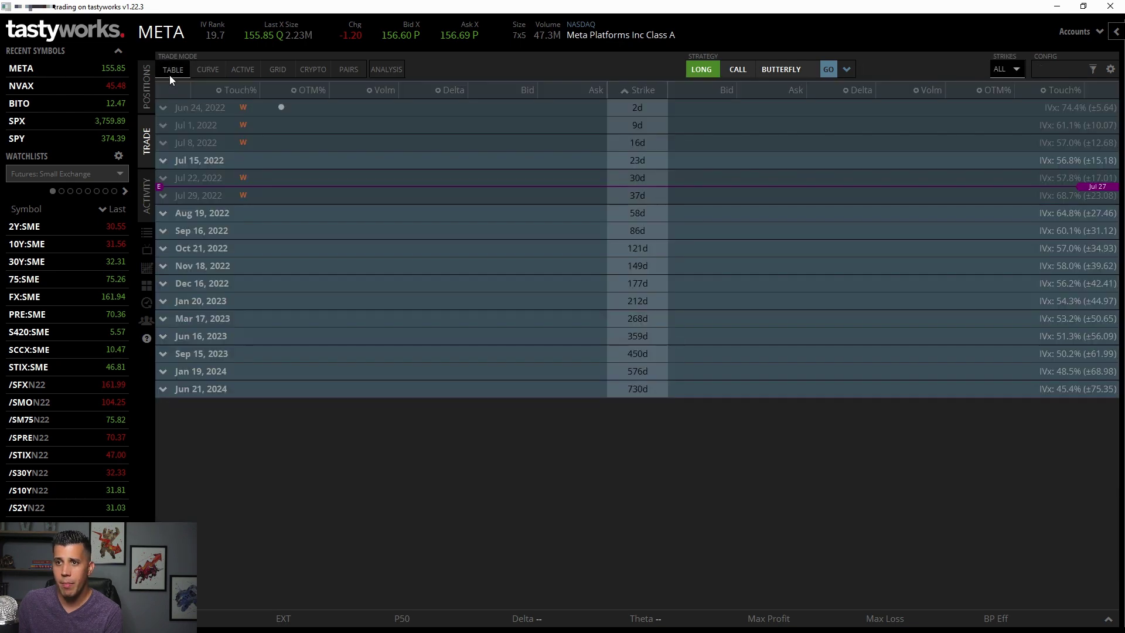
pyautogui.click(168, 125)
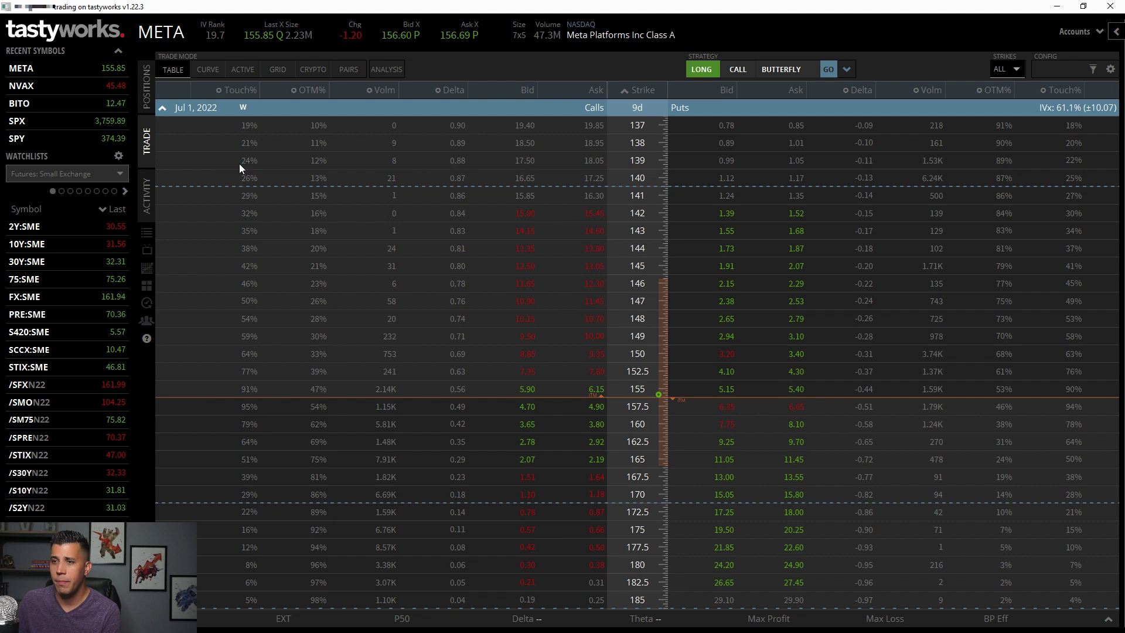
pyautogui.scroll(-1, 400, 223)
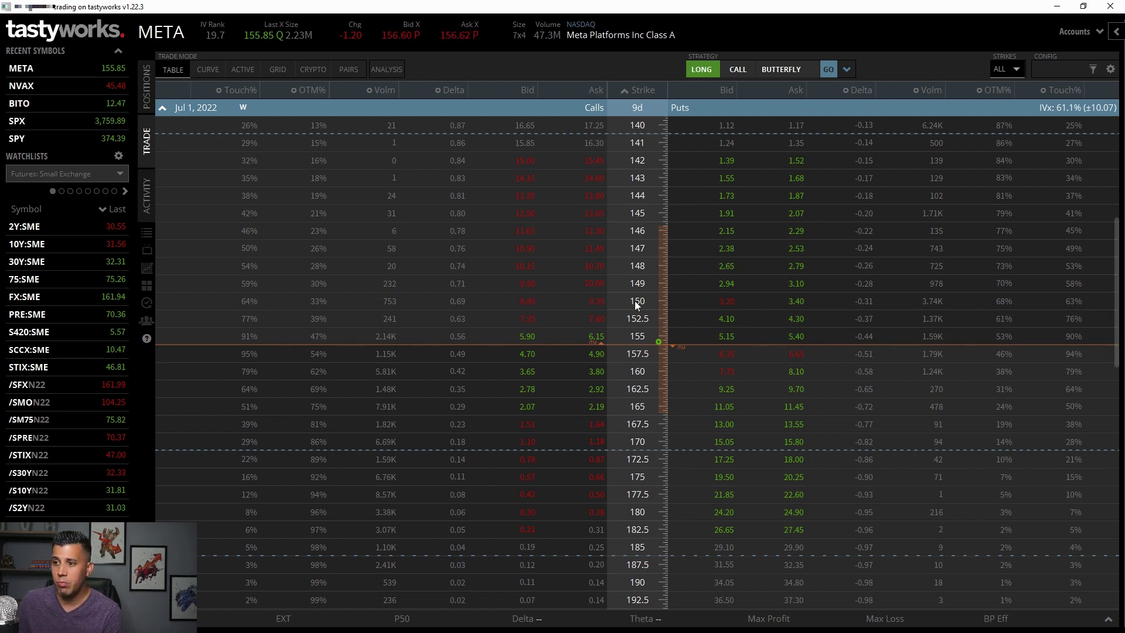
pyautogui.click(793, 340)
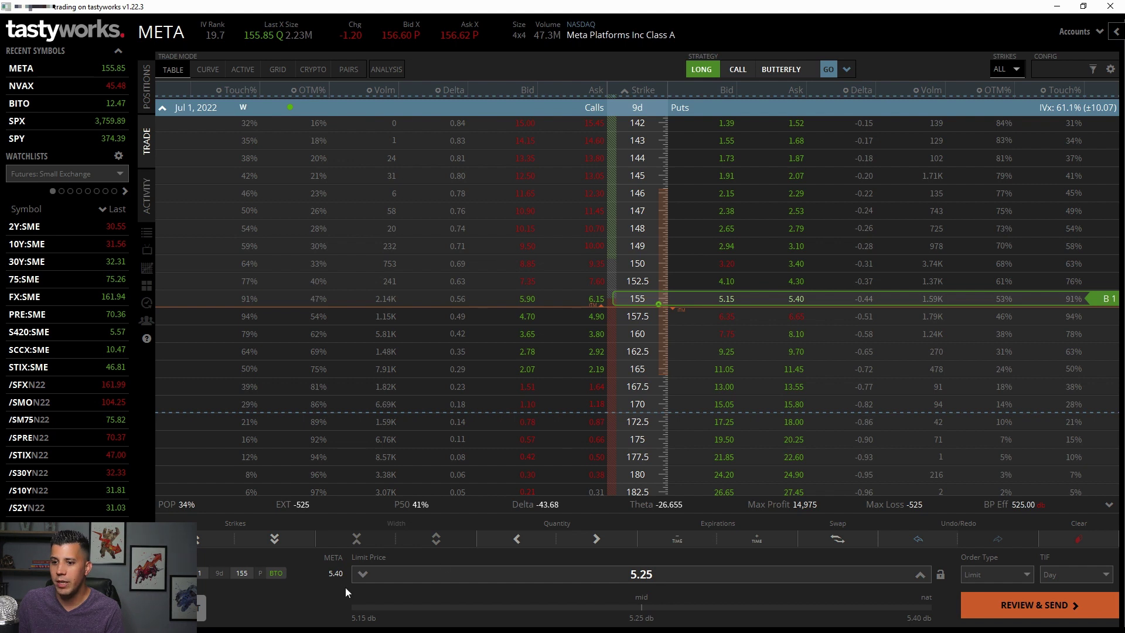
pyautogui.doubleClick(657, 573)
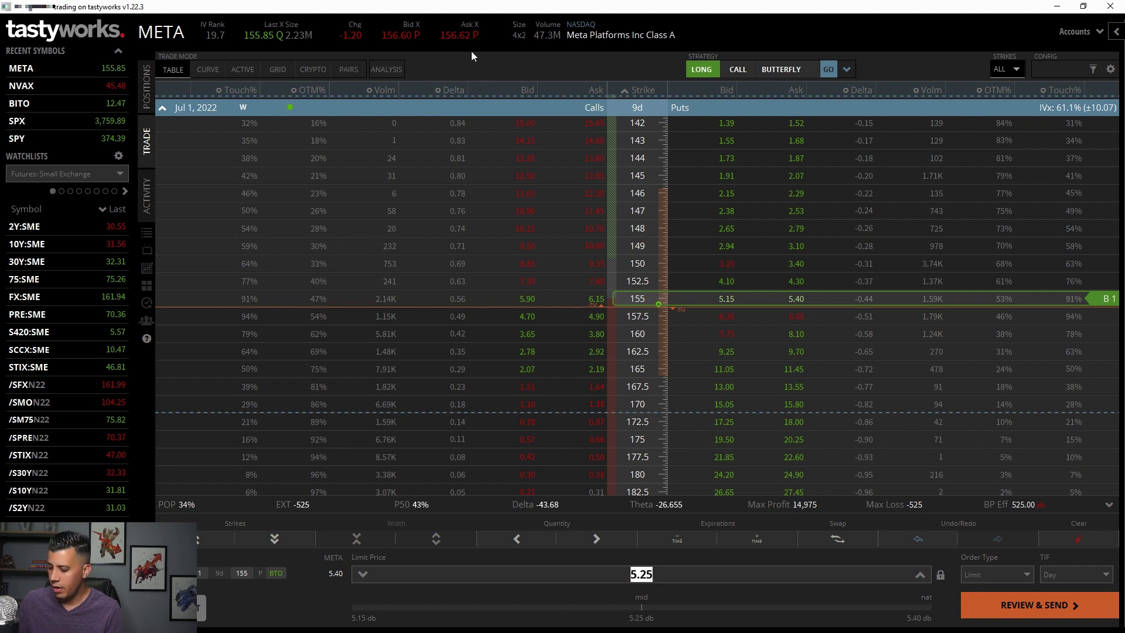
pyautogui.write('5.0')
pyautogui.press('Return')
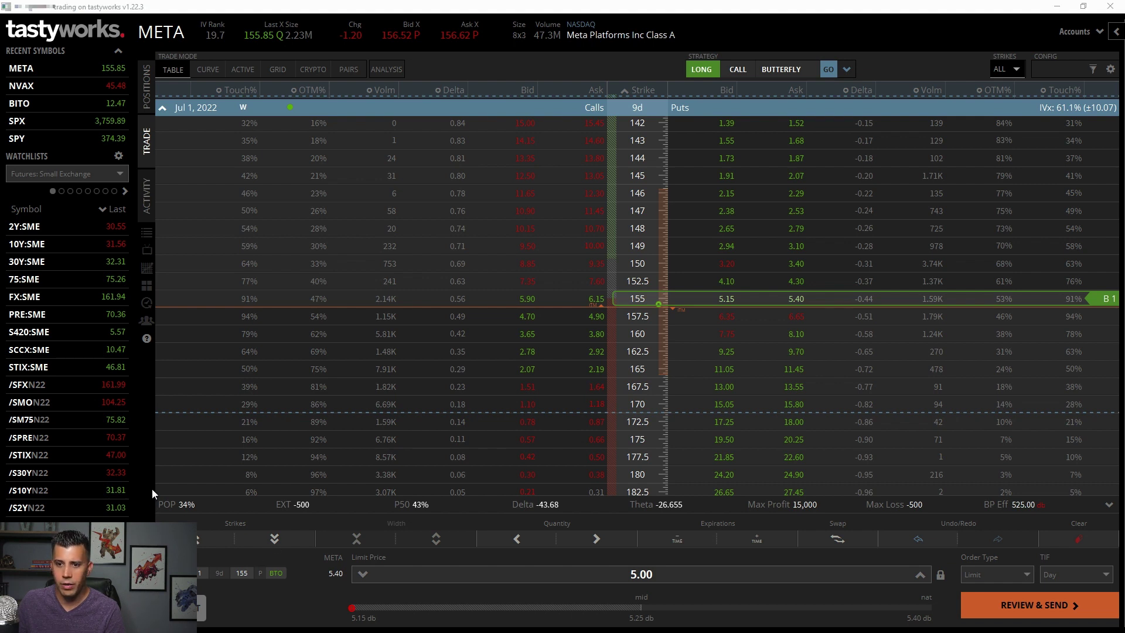
pyautogui.moveTo(168, 487); pyautogui.dragTo(1064, 524)
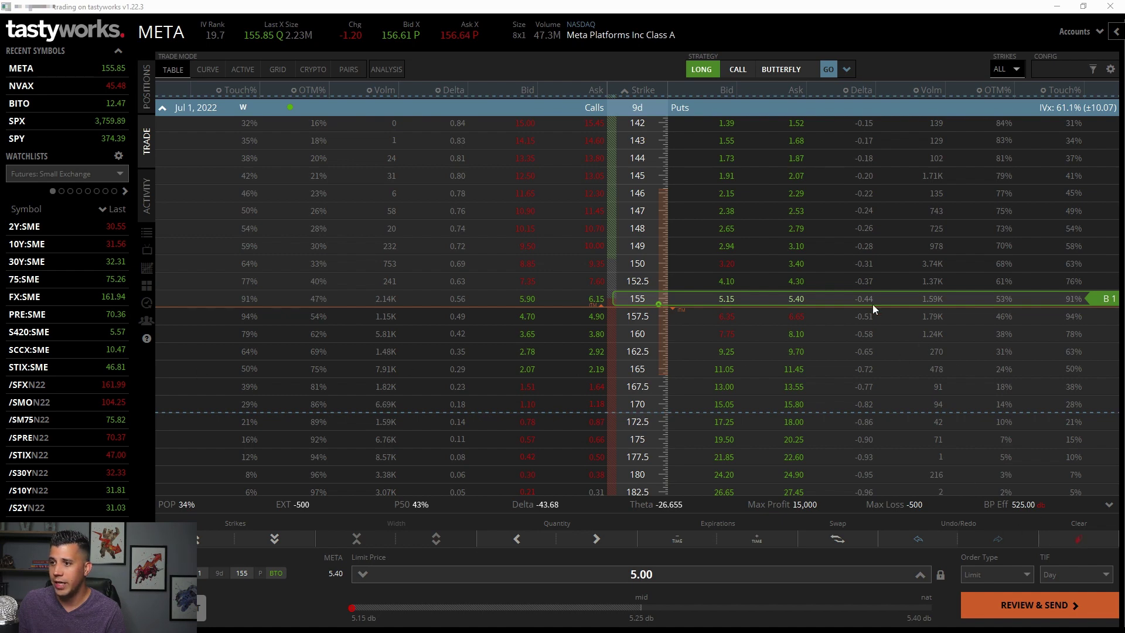
# Step: Stage a trial META 150/149 put spread, clear it, and collapse the Jul 1 expiration
pyautogui.click(1091, 541)
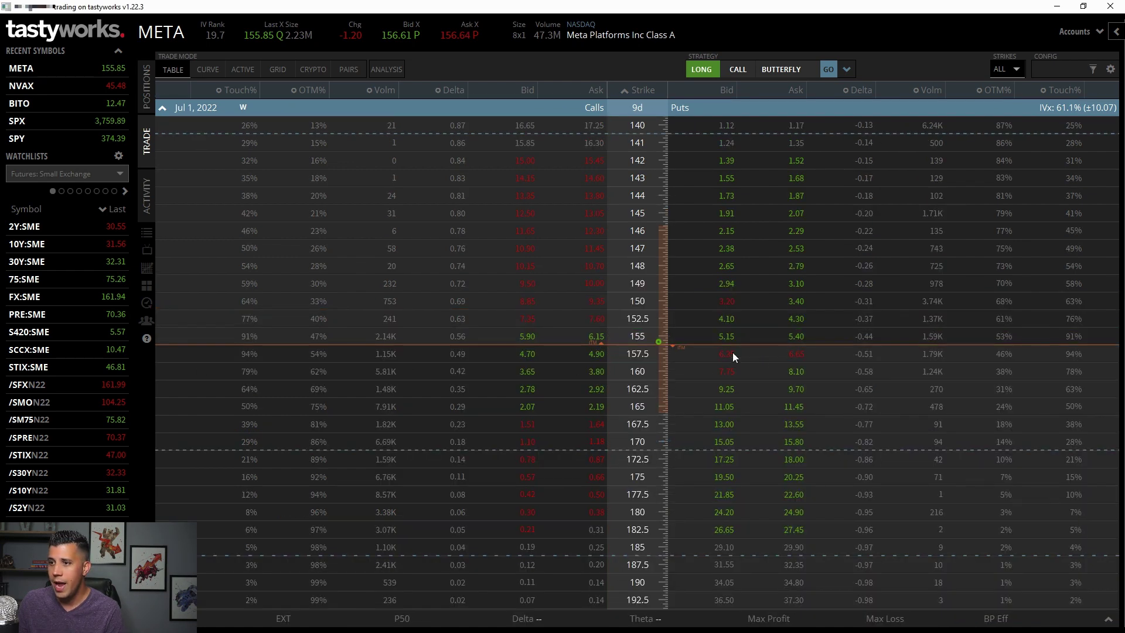
pyautogui.click(721, 302)
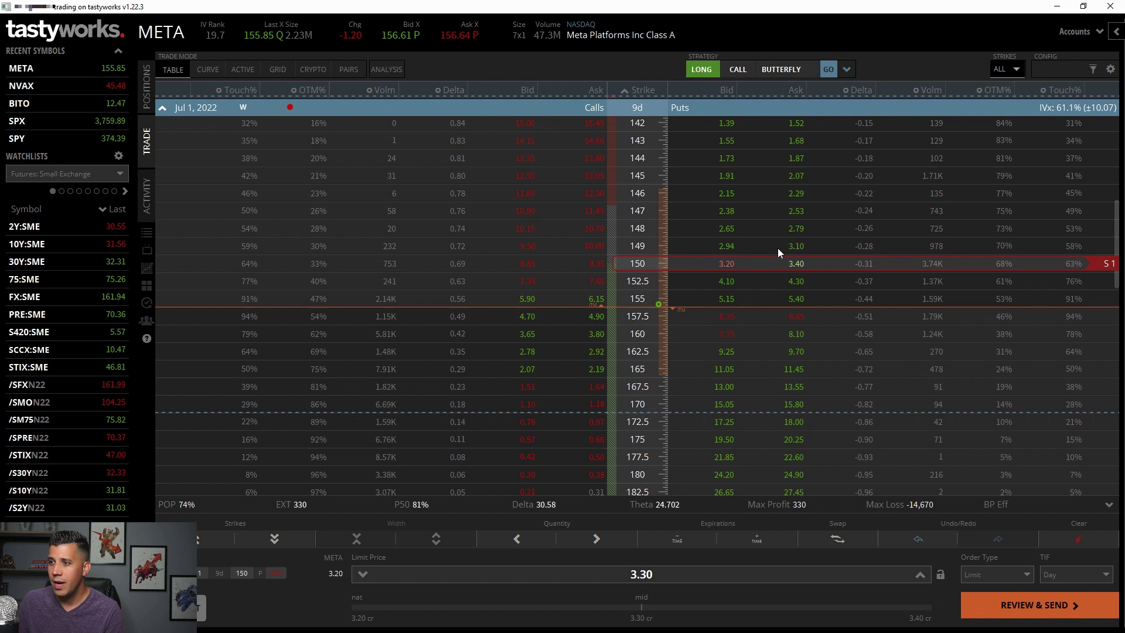
pyautogui.click(792, 245)
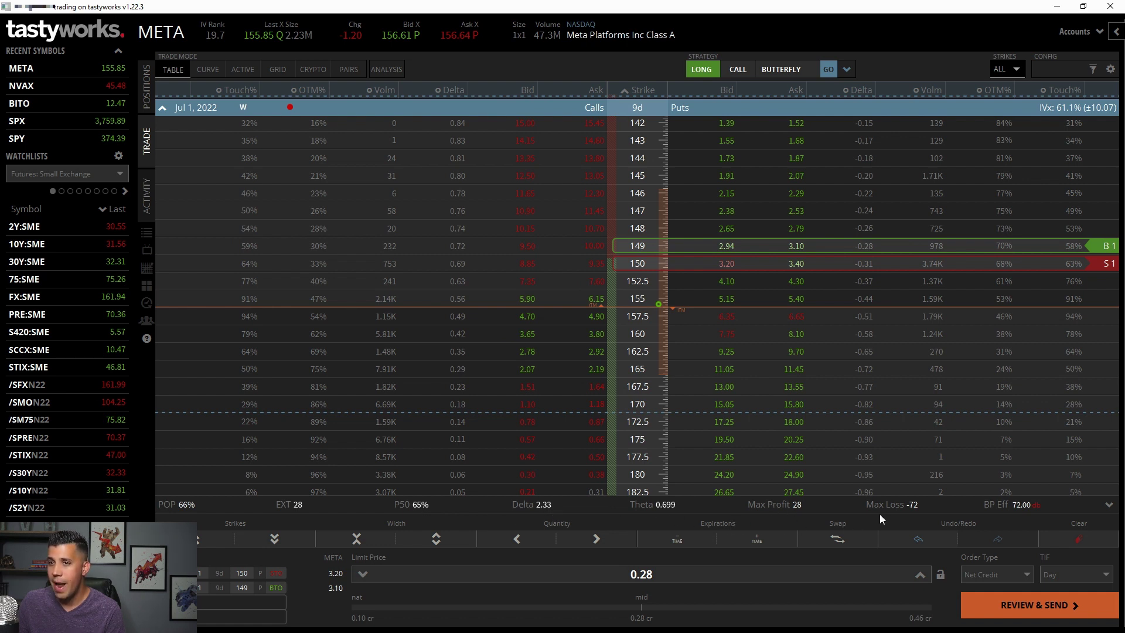
pyautogui.click(1078, 539)
pyautogui.click(220, 101)
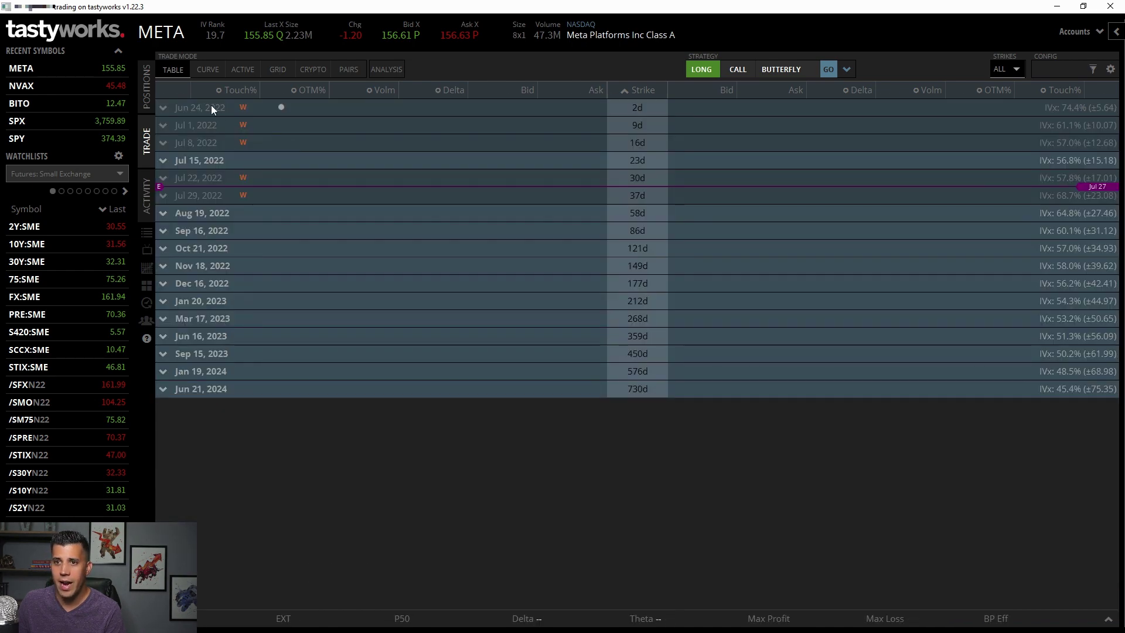
# Step: Expand Jun 24, 2022, mark the butterfly strikes and expected move, and show the curve
pyautogui.click(211, 104)
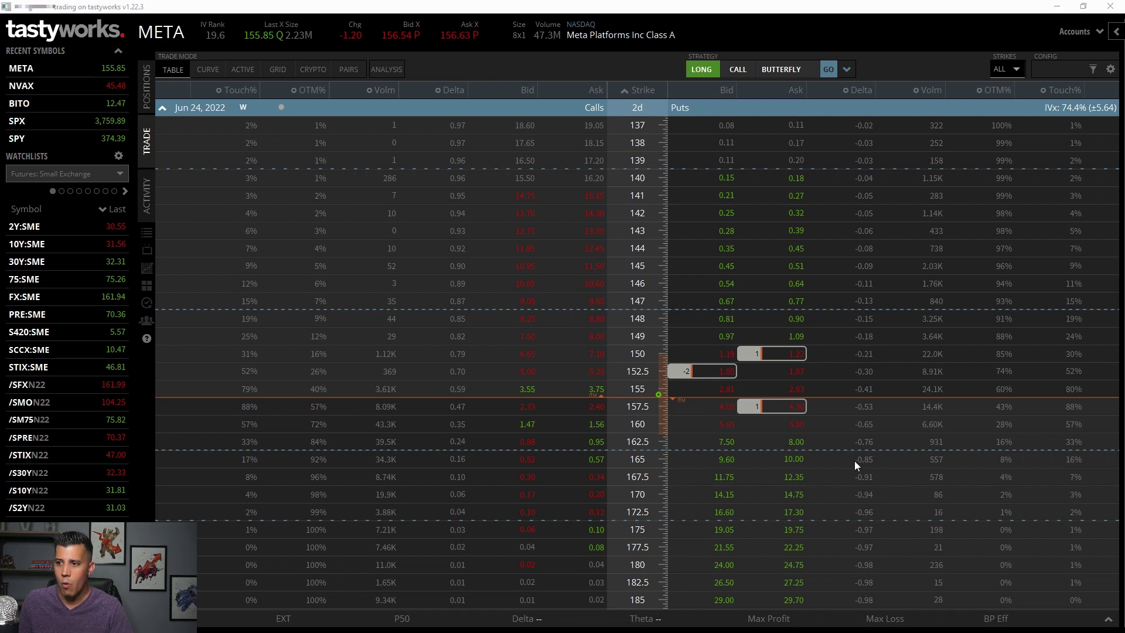
pyautogui.moveTo(656, 359); pyautogui.dragTo(680, 451)
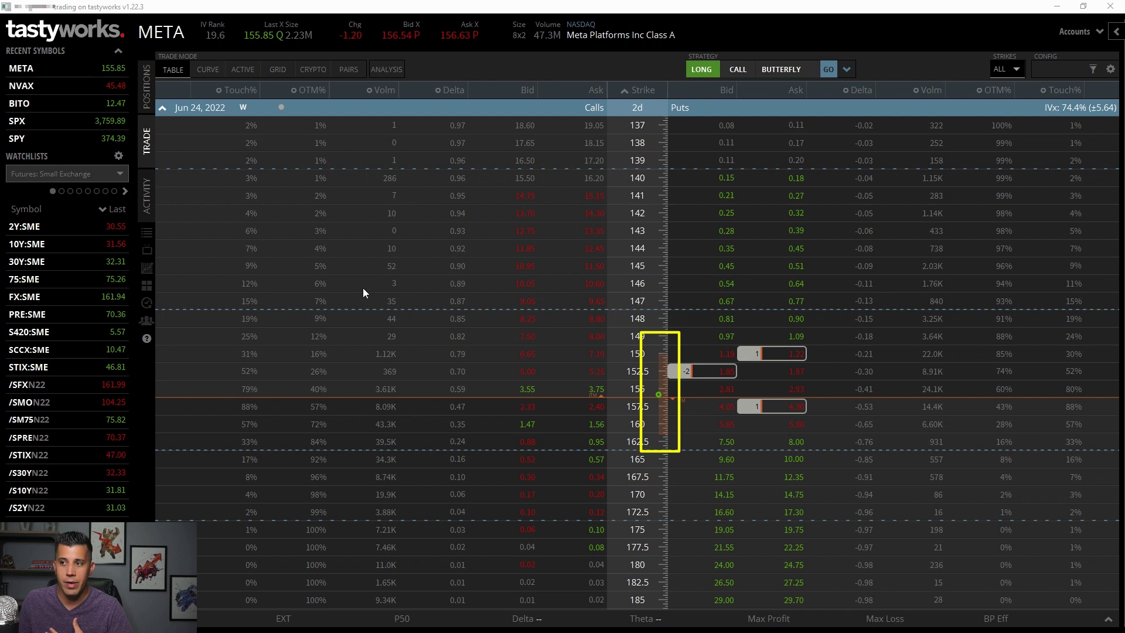
pyautogui.moveTo(1083, 95); pyautogui.dragTo(1121, 120)
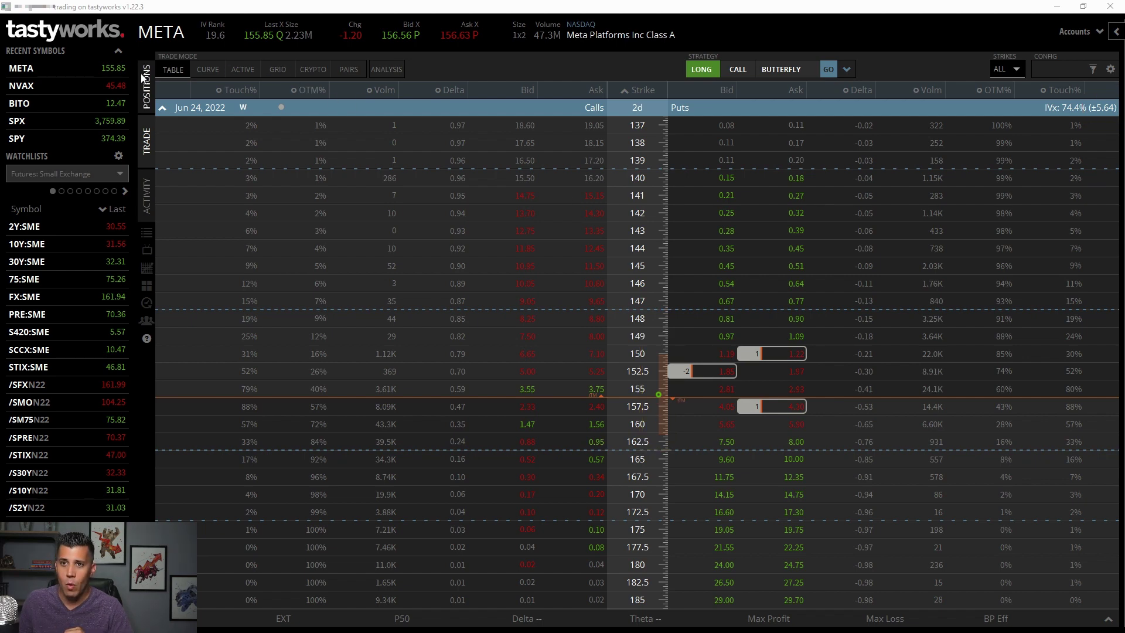
pyautogui.click(208, 70)
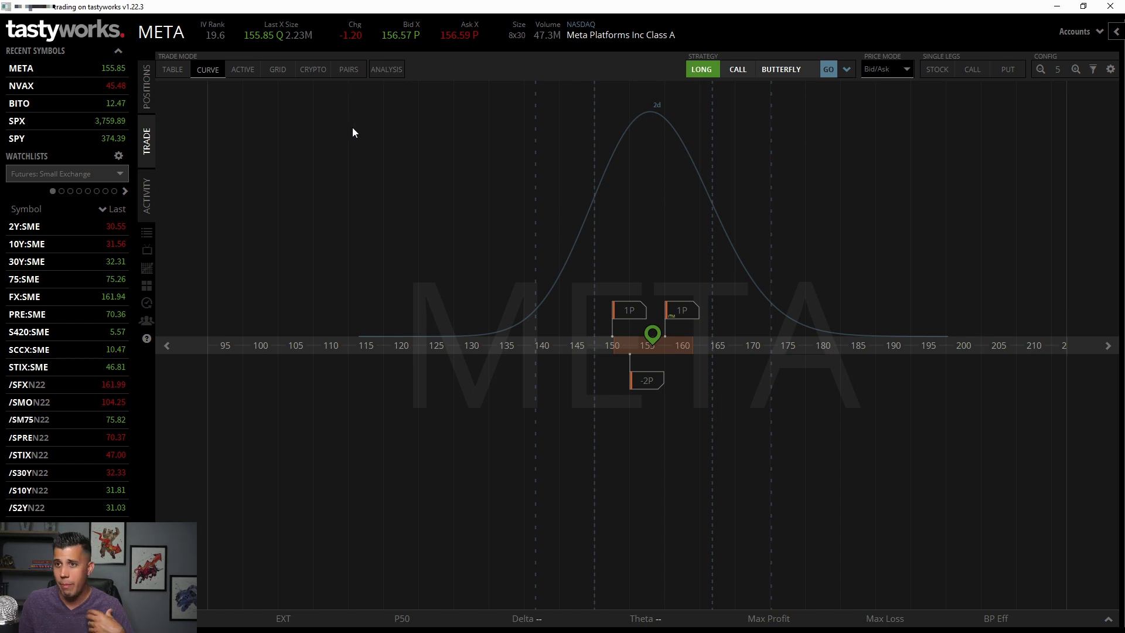
# Step: Open the P/L analysis and set Evaluate At Date to 6/23/2022
pyautogui.click(387, 70)
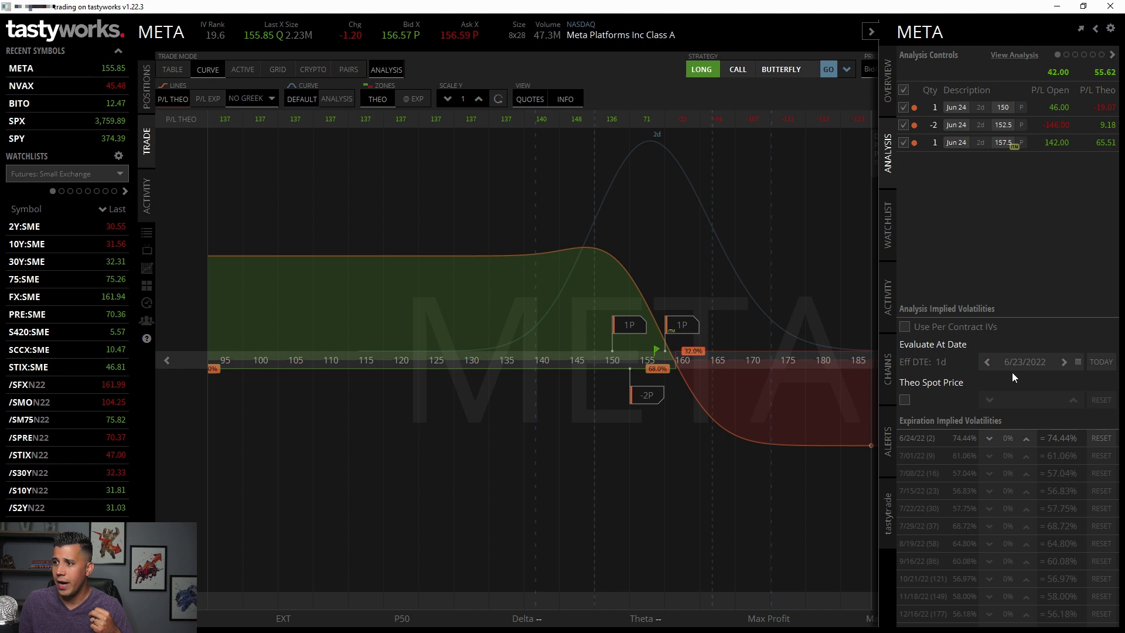
pyautogui.click(987, 362)
pyautogui.click(1065, 362)
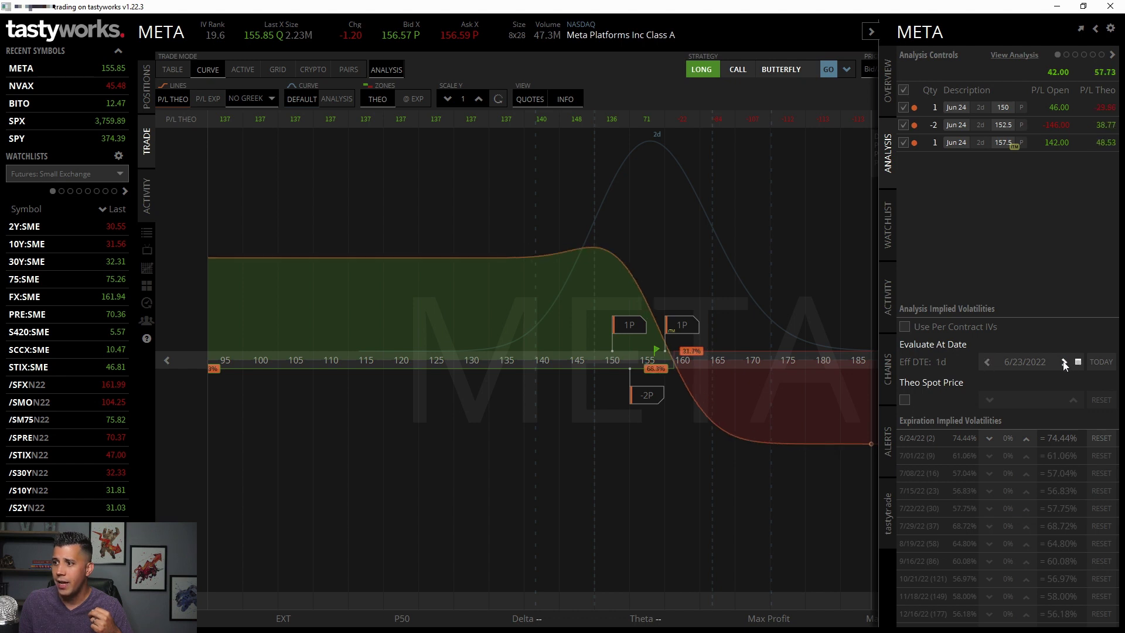
pyautogui.click(1064, 364)
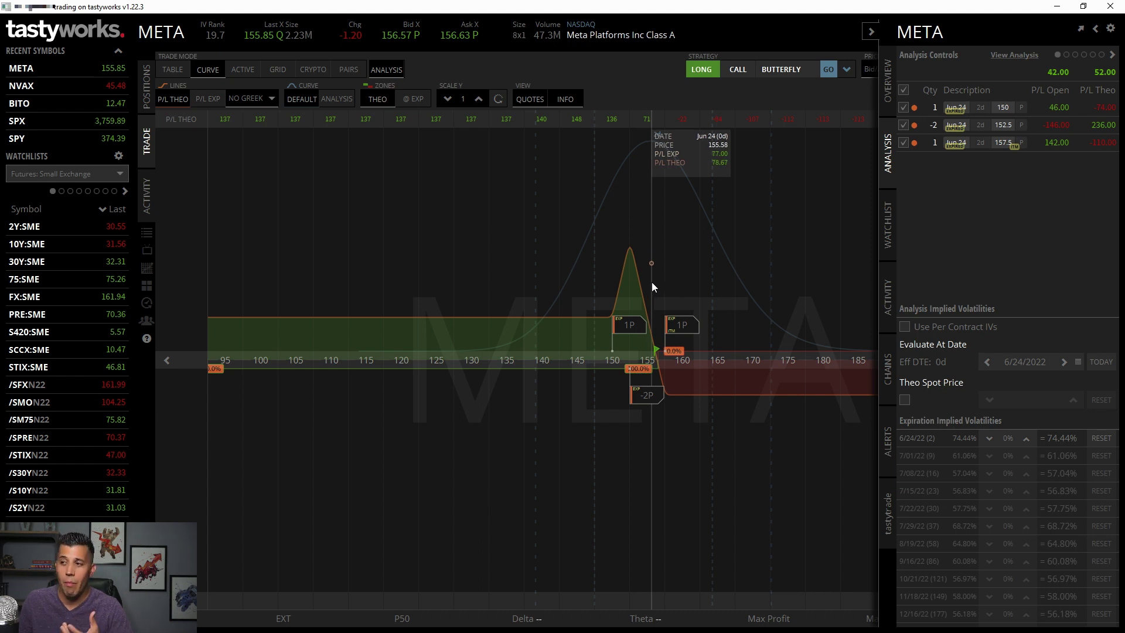
pyautogui.click(987, 362)
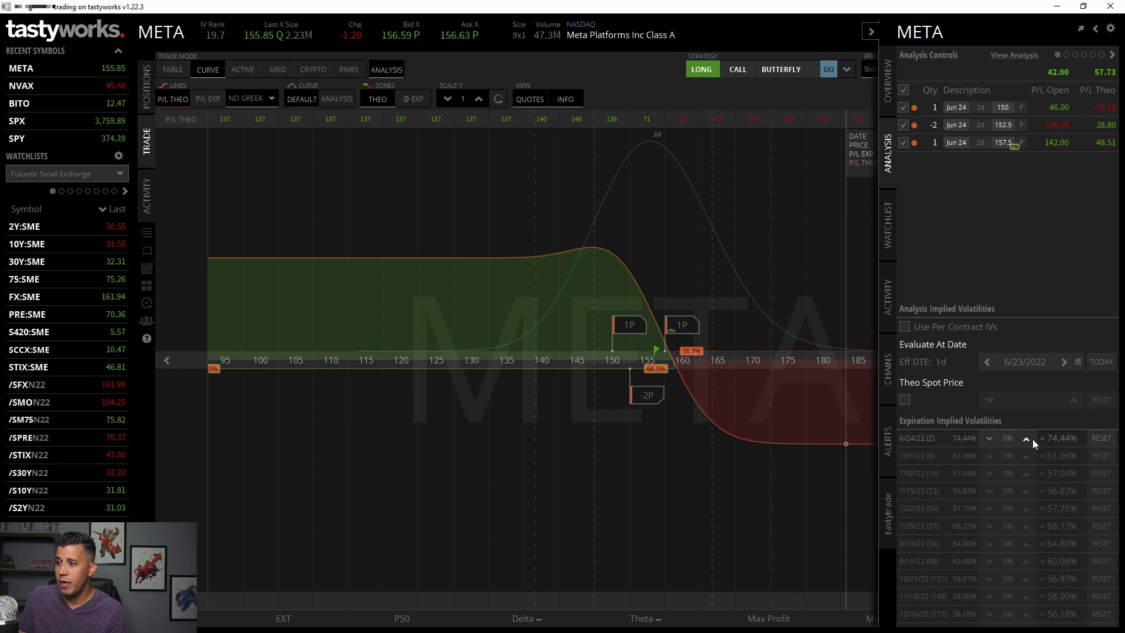
# Step: Apply a -30% change to the 6/24/22 implied volatility
pyautogui.click(1008, 438)
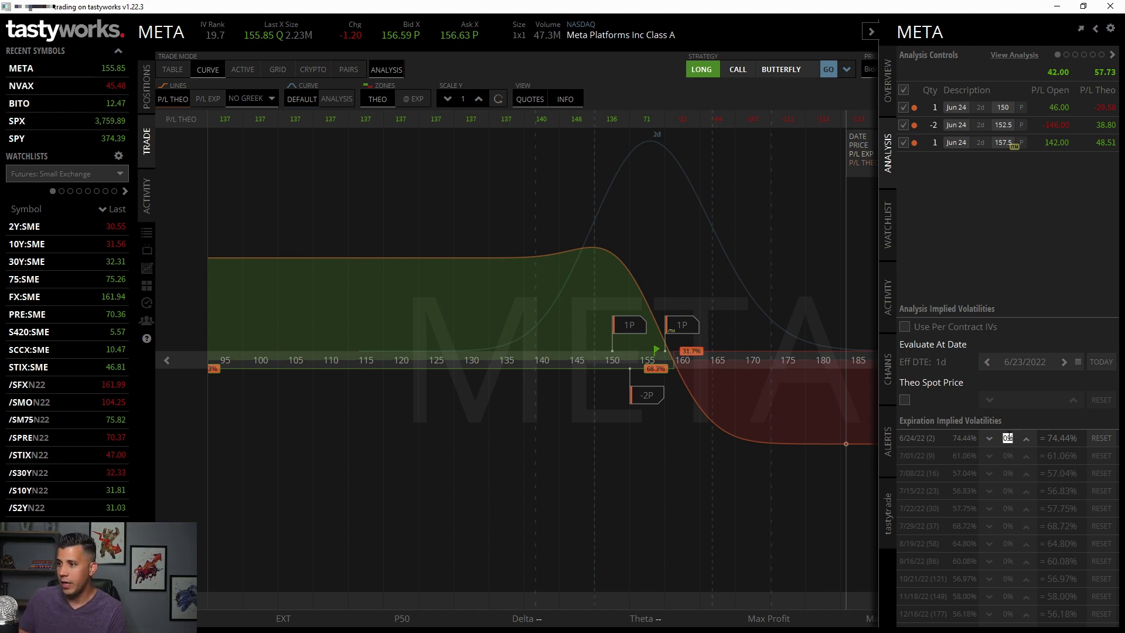
pyautogui.press('BackSpace')
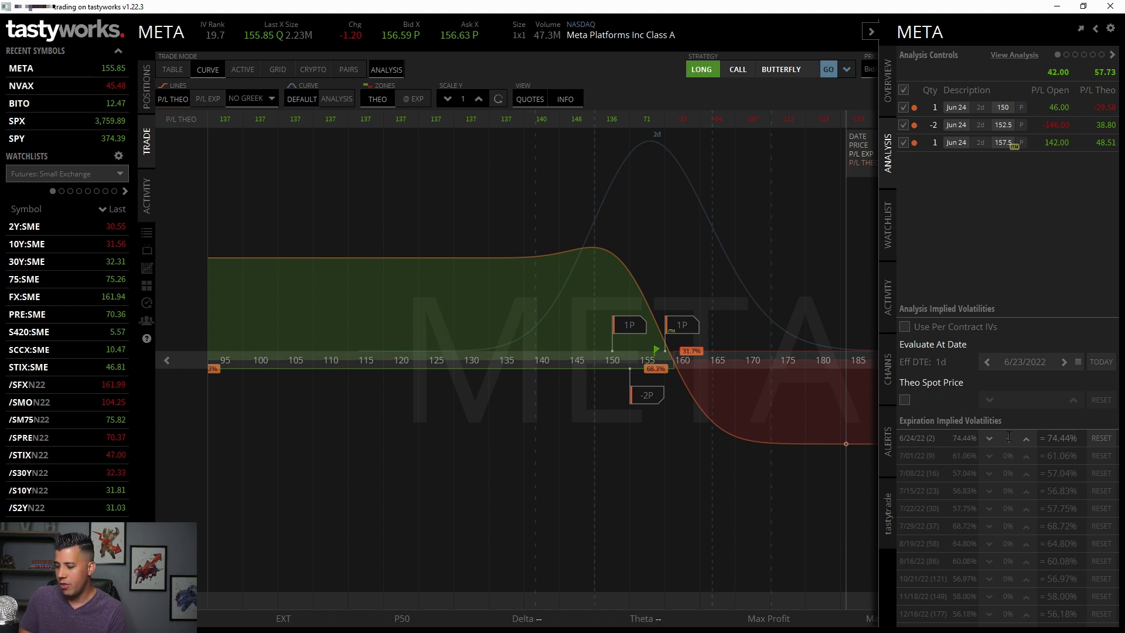
pyautogui.write('-30')
pyautogui.press('Return')
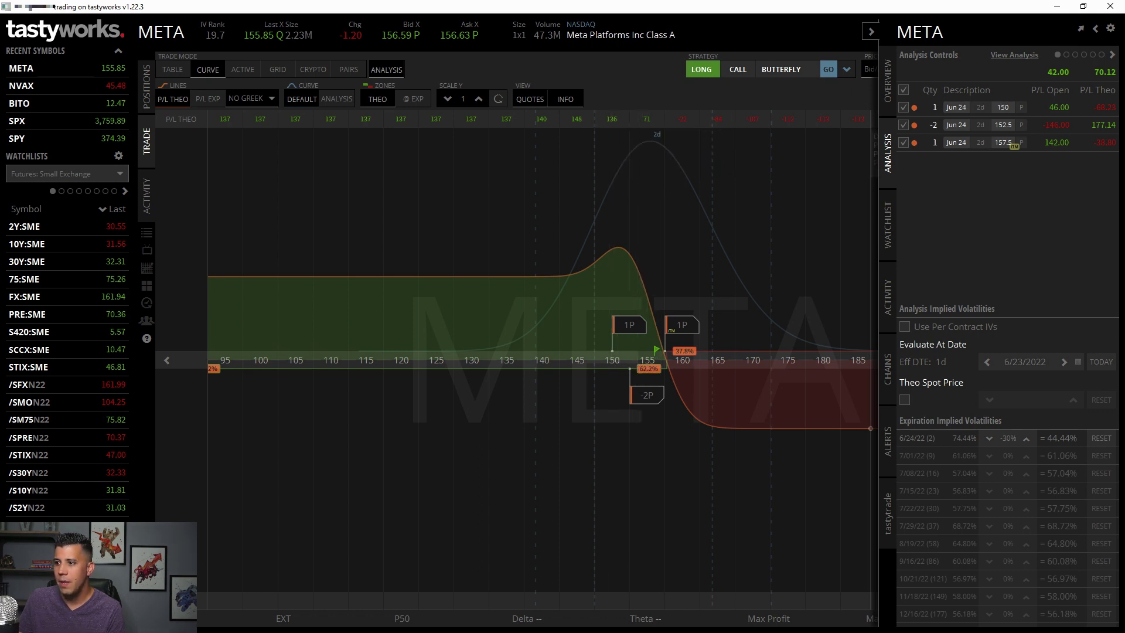
# Step: Replace it with +100%, then reset the 6/24/22 volatility to 74.44%
pyautogui.click(1001, 438)
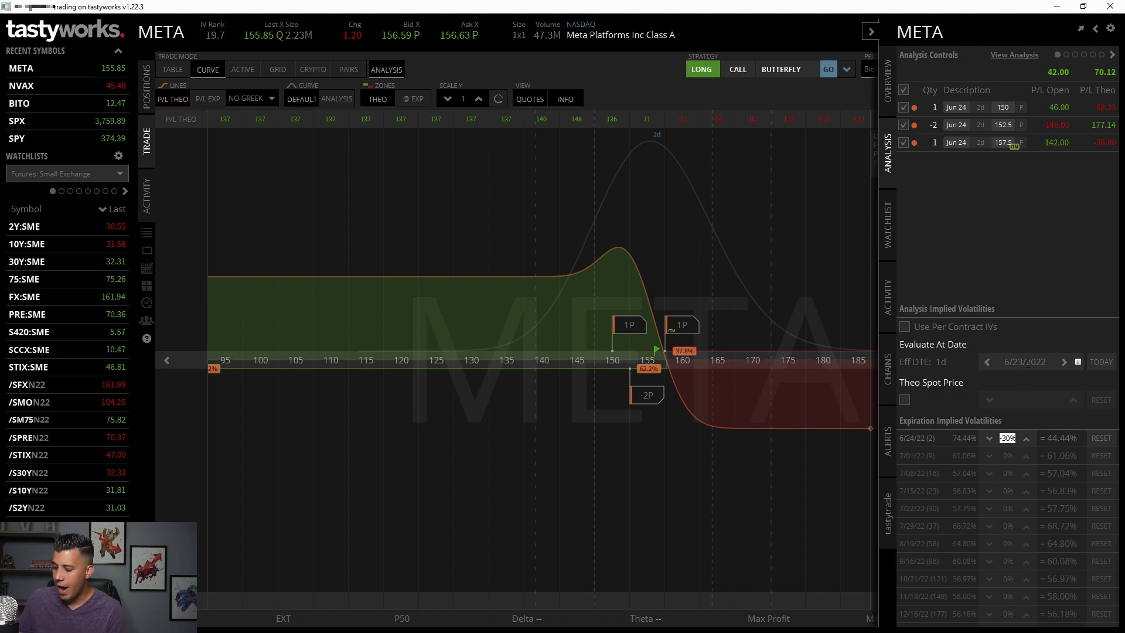
pyautogui.write('100')
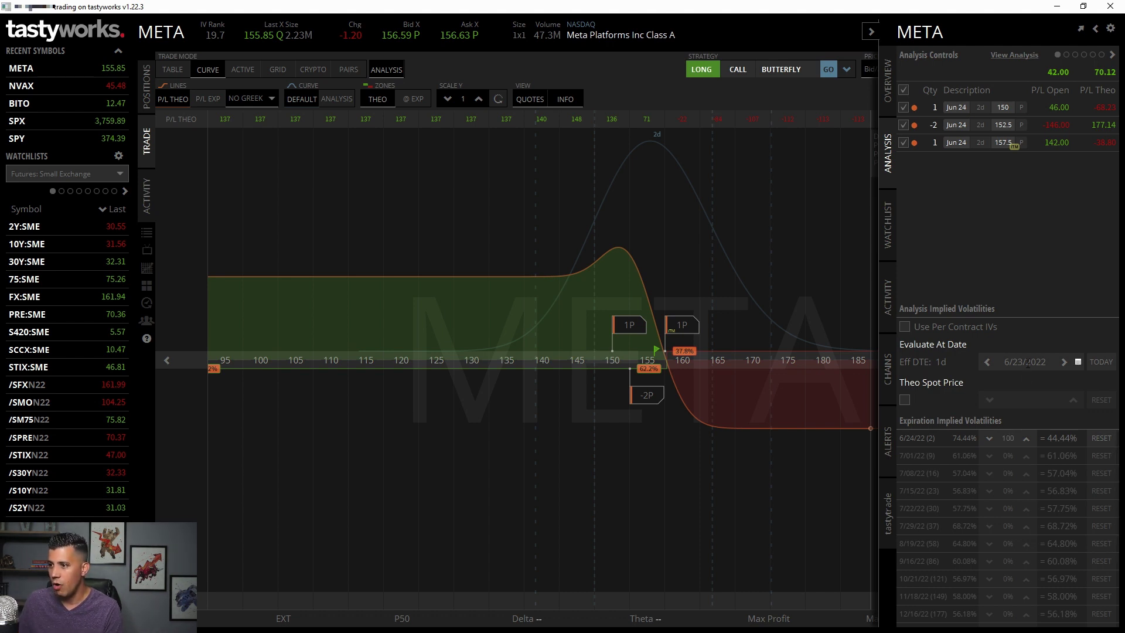
pyautogui.press('Return')
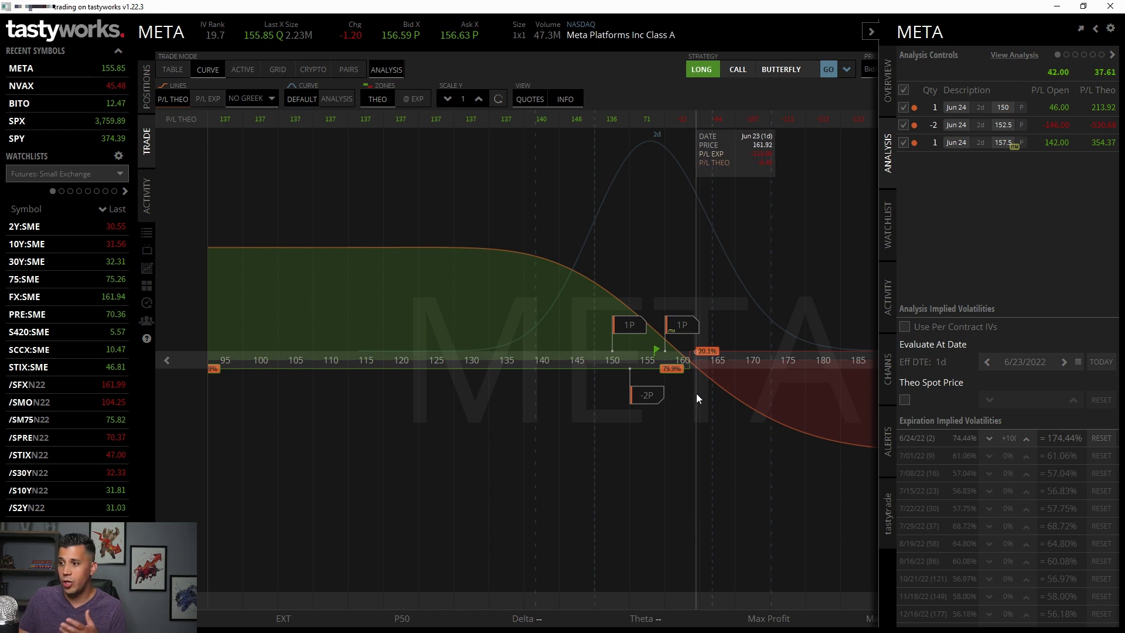
pyautogui.click(1100, 438)
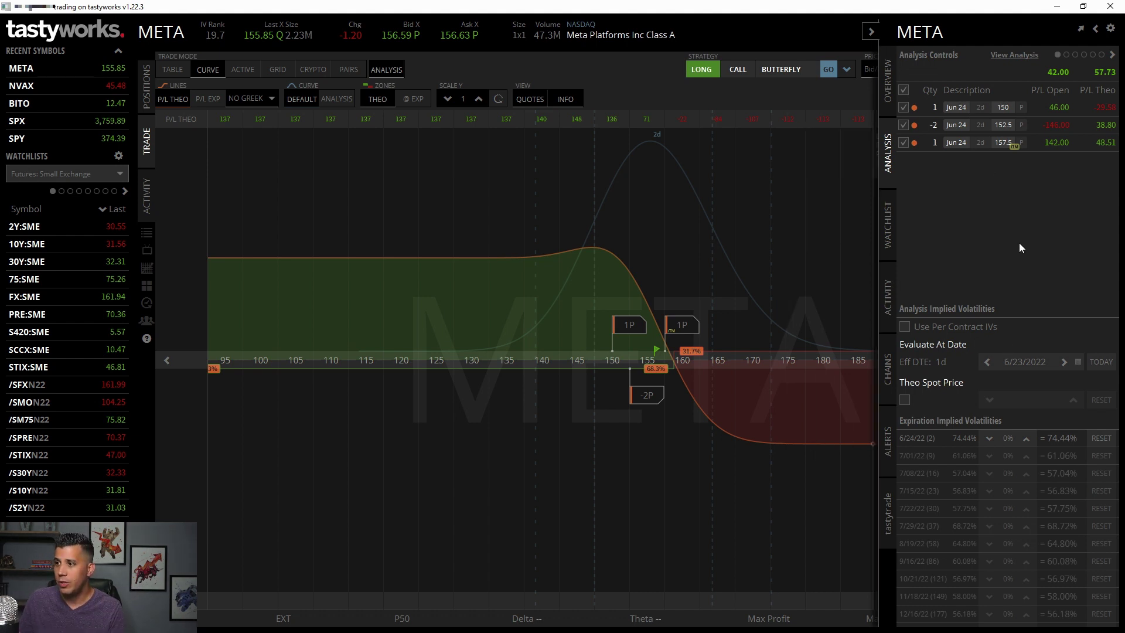
# Step: Close the analysis panel and load SPY as the symbol
pyautogui.click(872, 34)
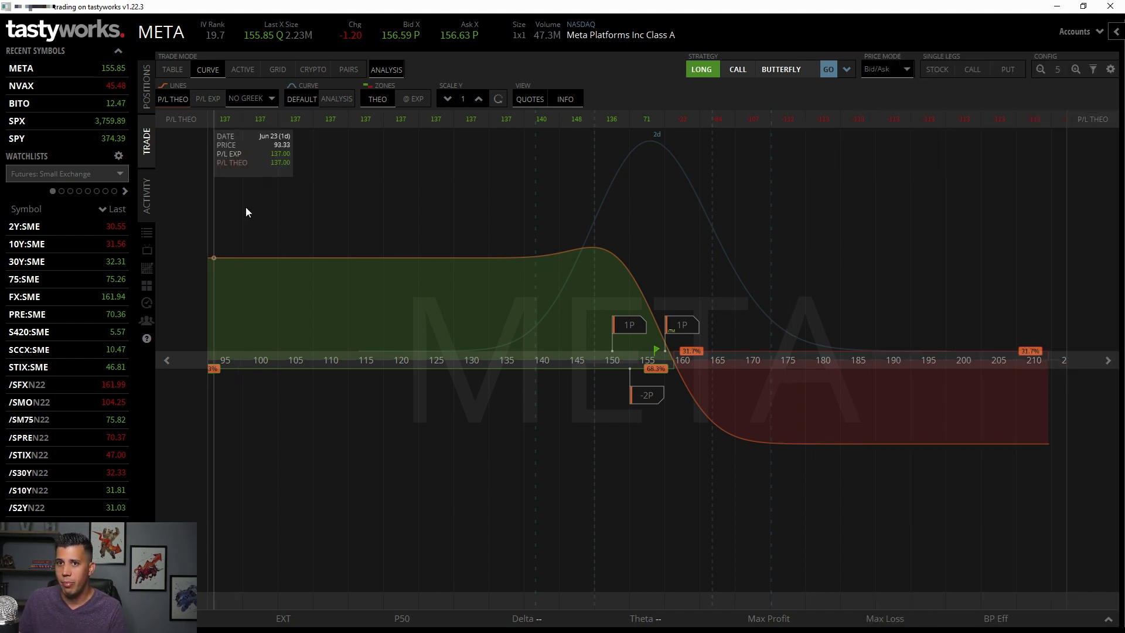
pyautogui.click(163, 33)
pyautogui.write('SPY')
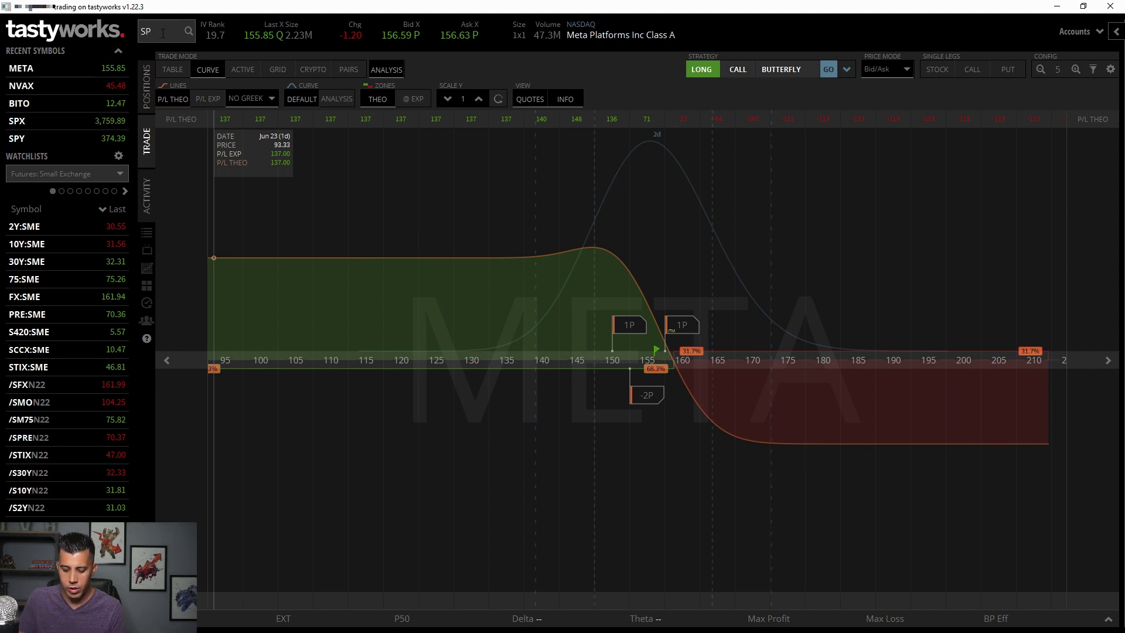
pyautogui.press('Return')
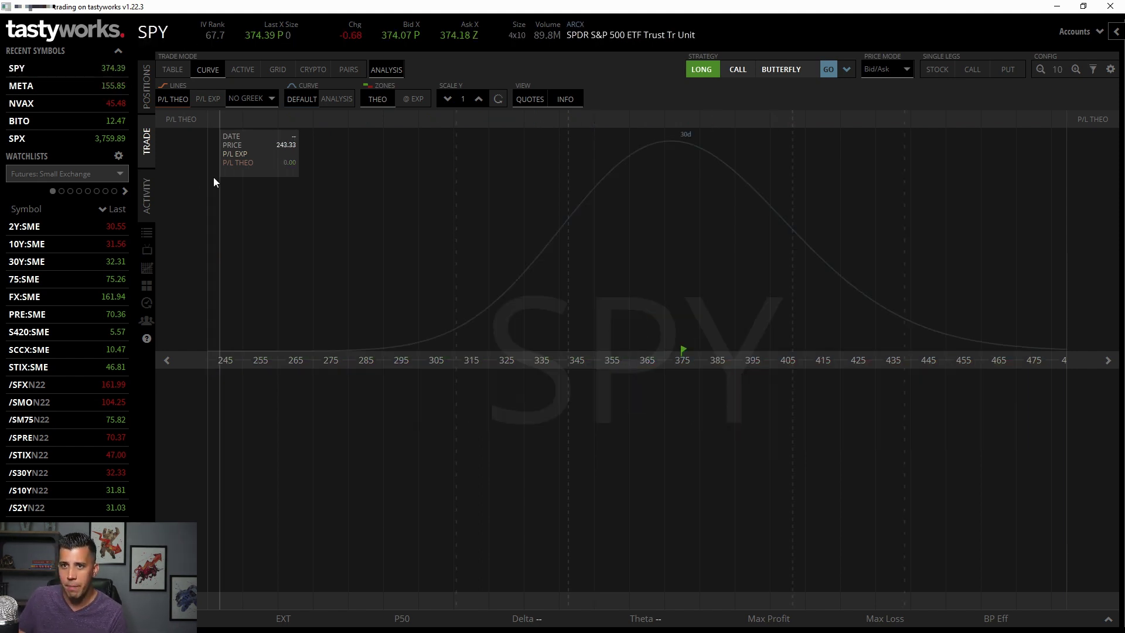
# Step: Show SPY's option table with Jul 15, 2022 expanded and open the strategy list
pyautogui.click(176, 75)
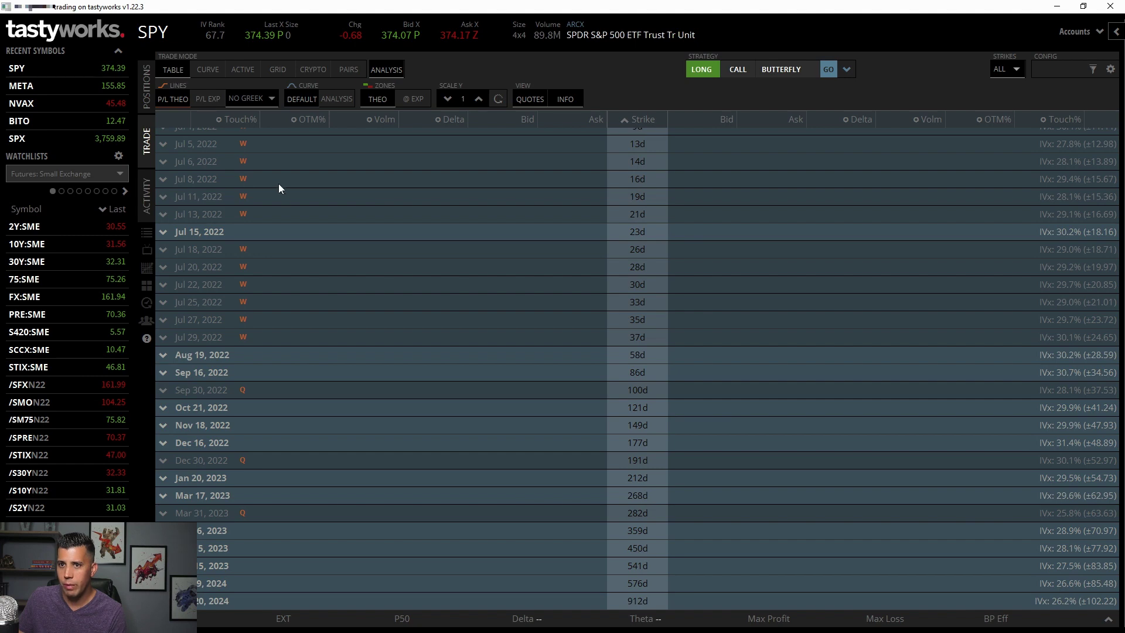
pyautogui.scroll(3, 273, 193)
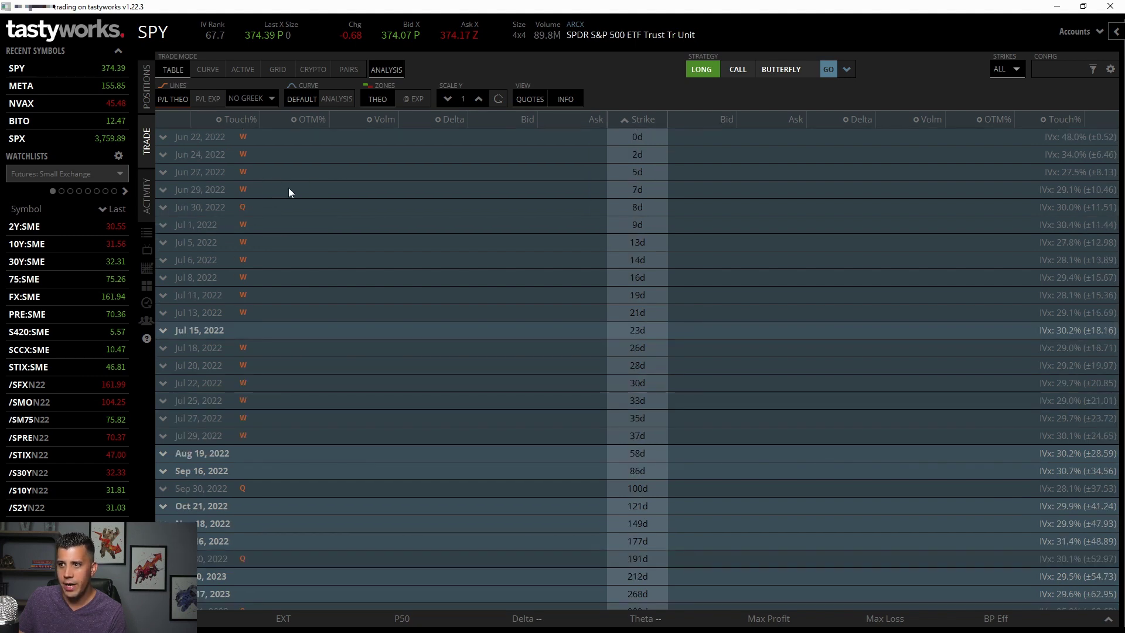
pyautogui.click(283, 335)
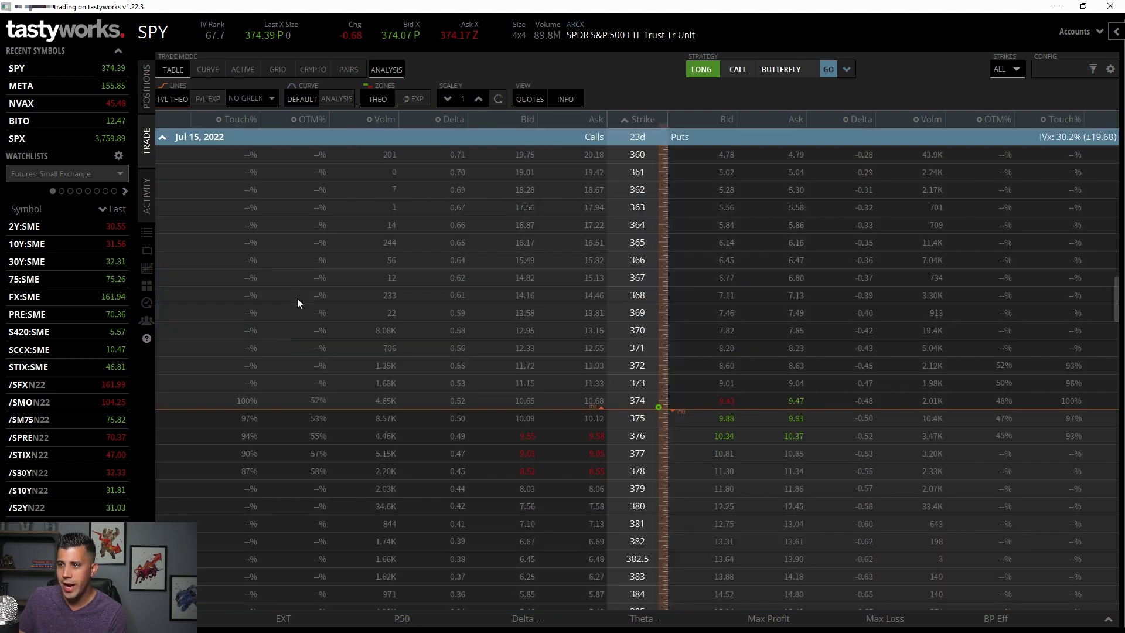
pyautogui.click(846, 69)
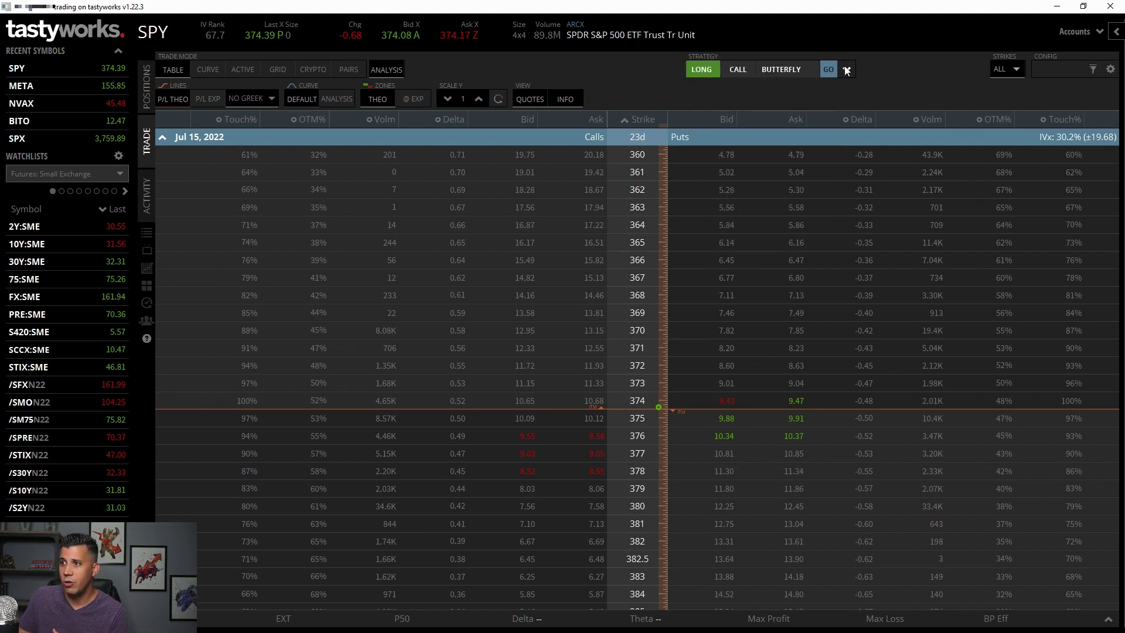
pyautogui.click(846, 69)
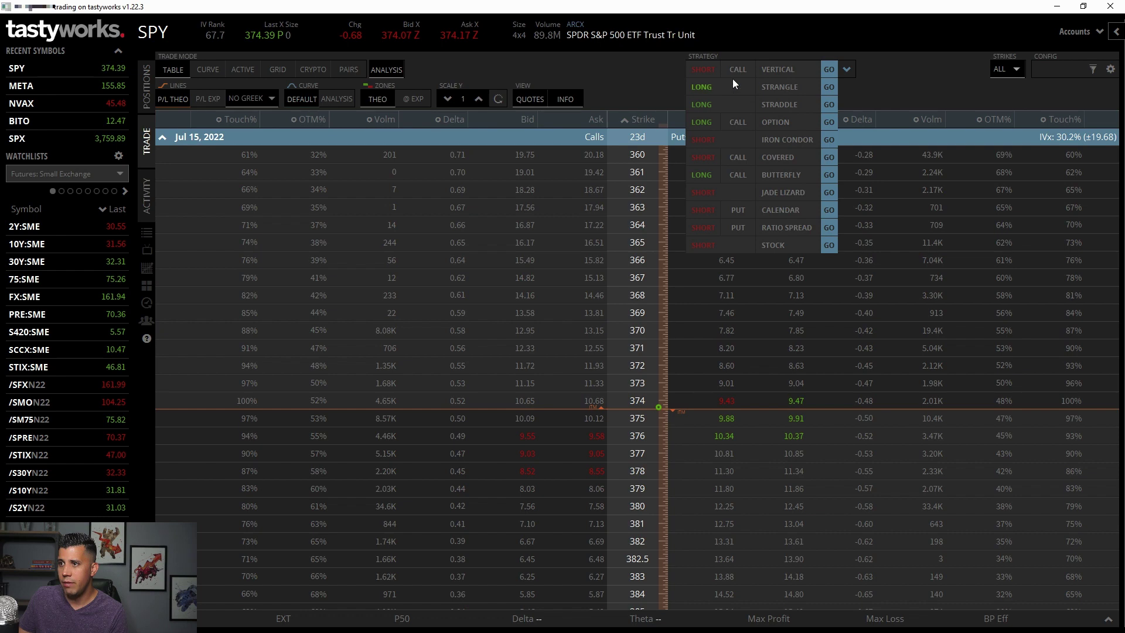
# Step: Load a Short Call Vertical and move its legs to sell 378 and buy 381
pyautogui.click(830, 69)
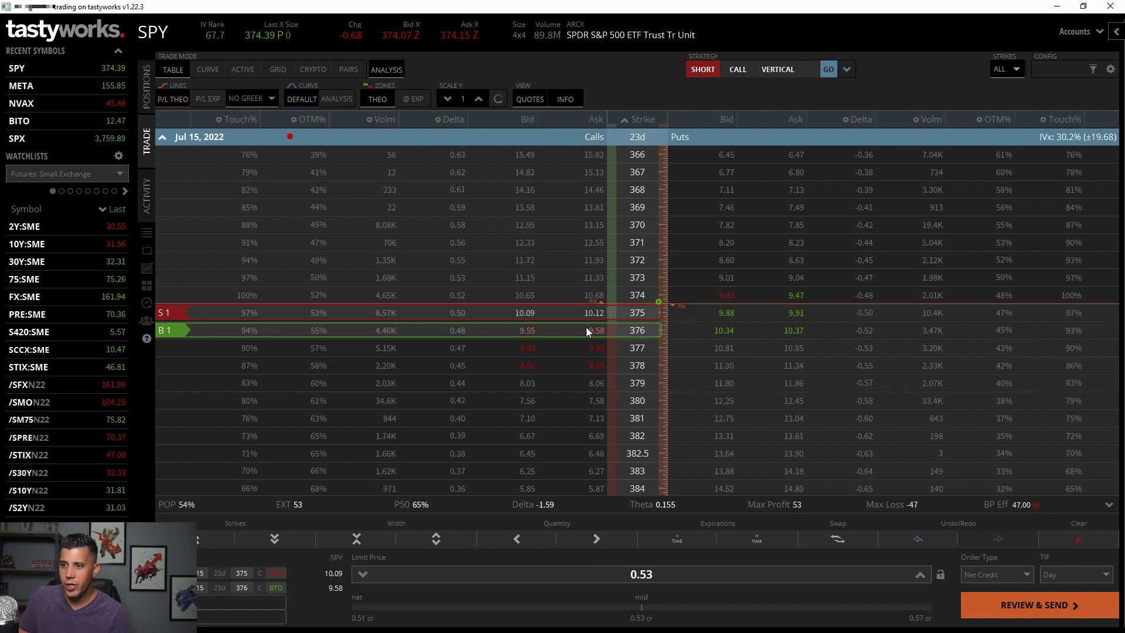
pyautogui.moveTo(586, 327); pyautogui.dragTo(603, 413)
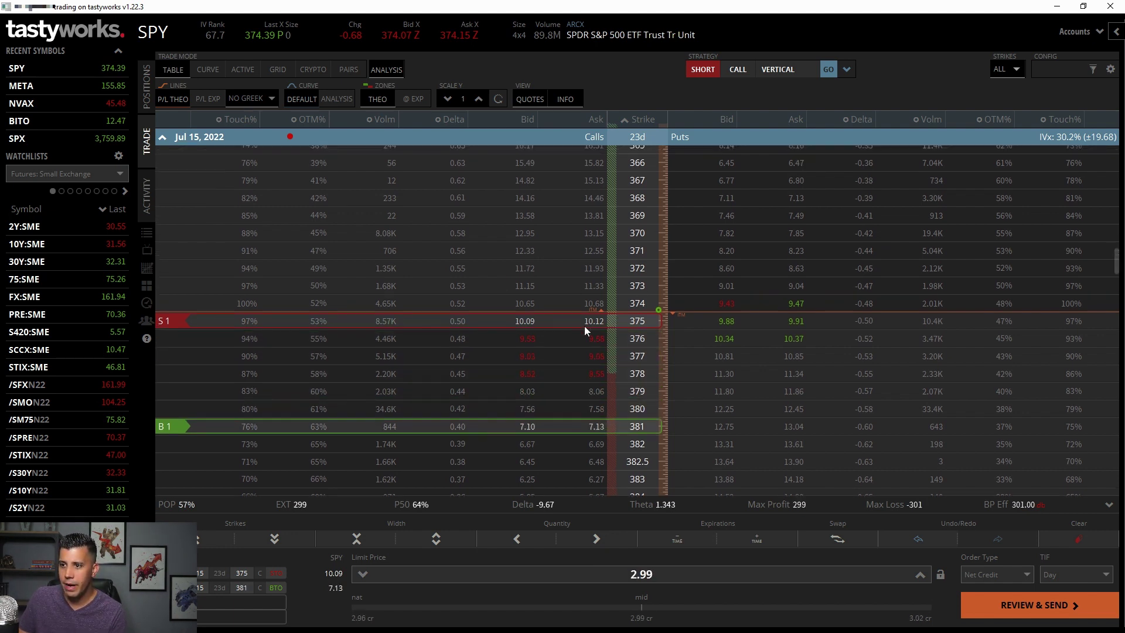
pyautogui.moveTo(585, 326); pyautogui.dragTo(586, 368)
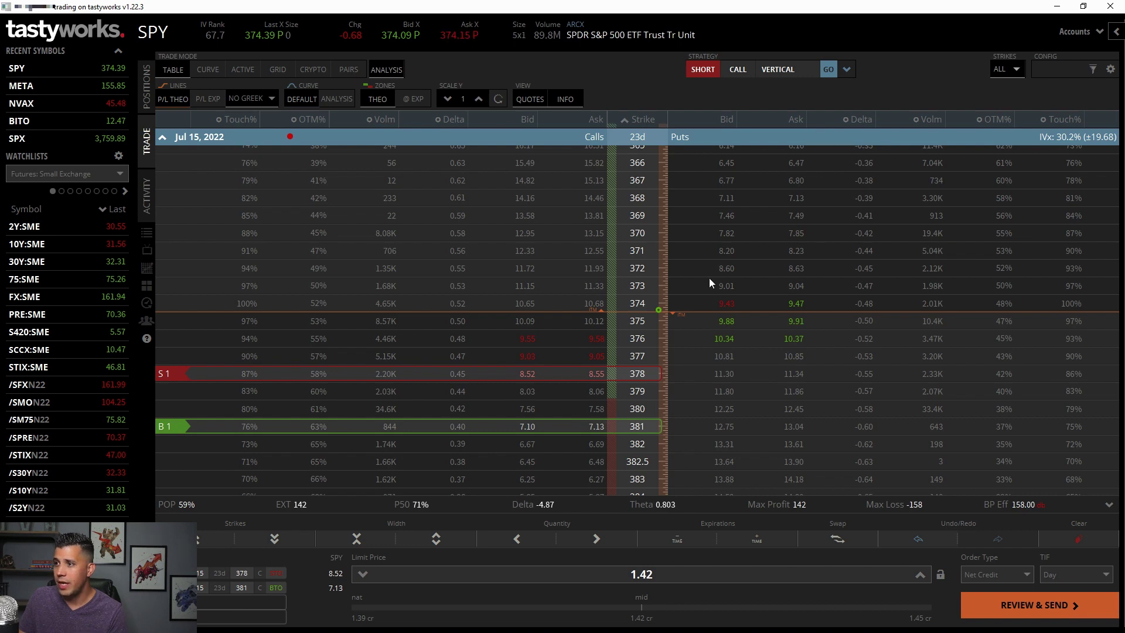
pyautogui.scroll(-5, 712, 281)
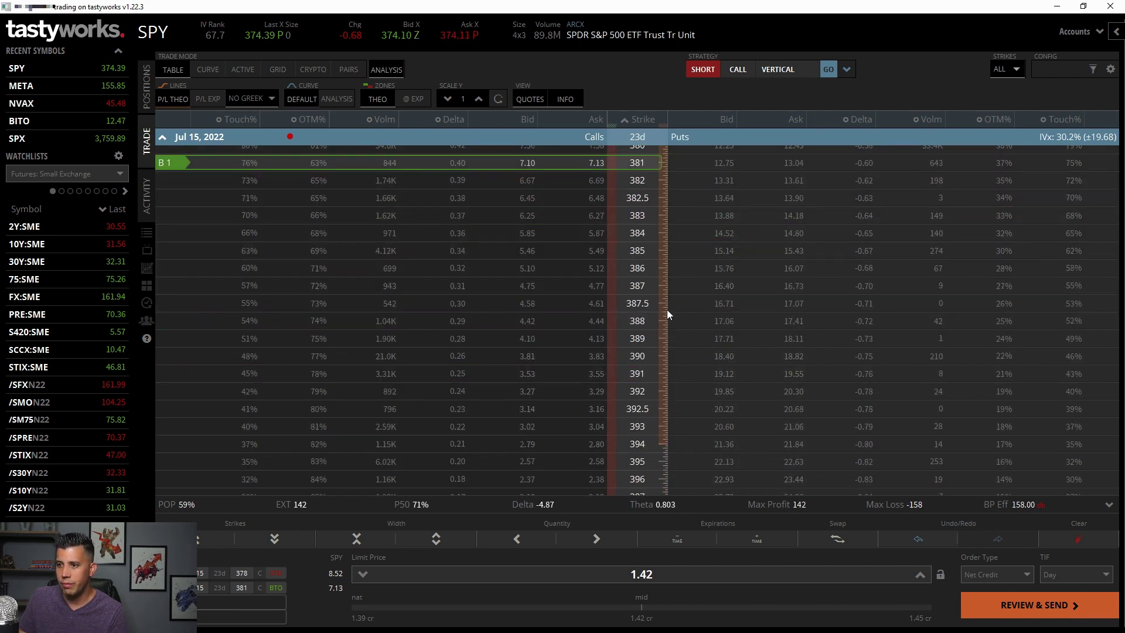
pyautogui.scroll(4, 667, 311)
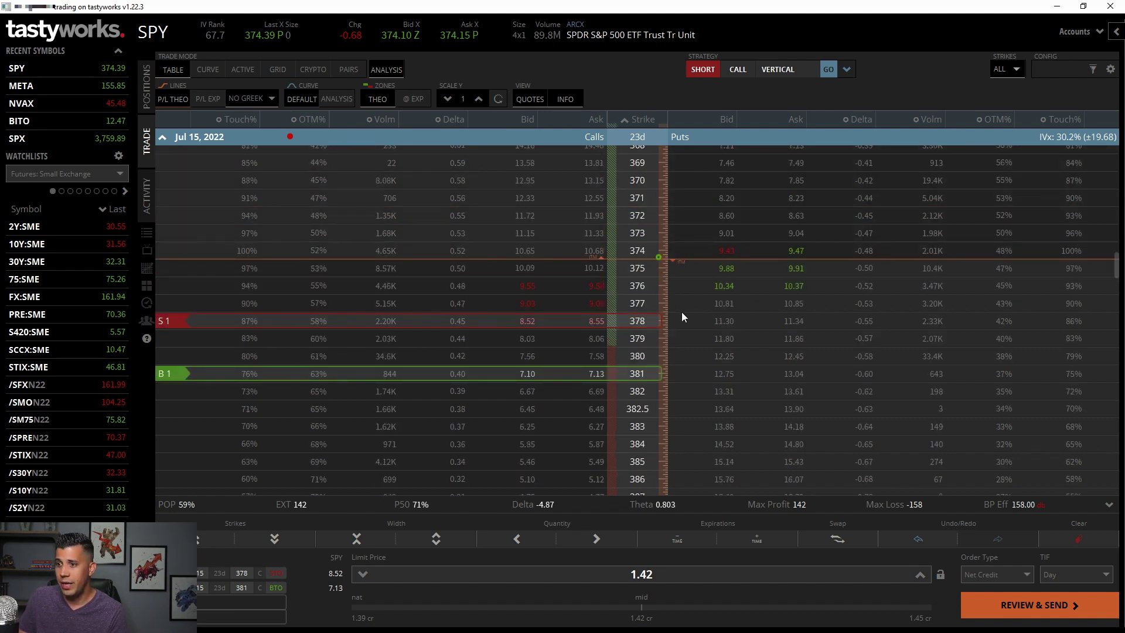
pyautogui.scroll(1, 674, 319)
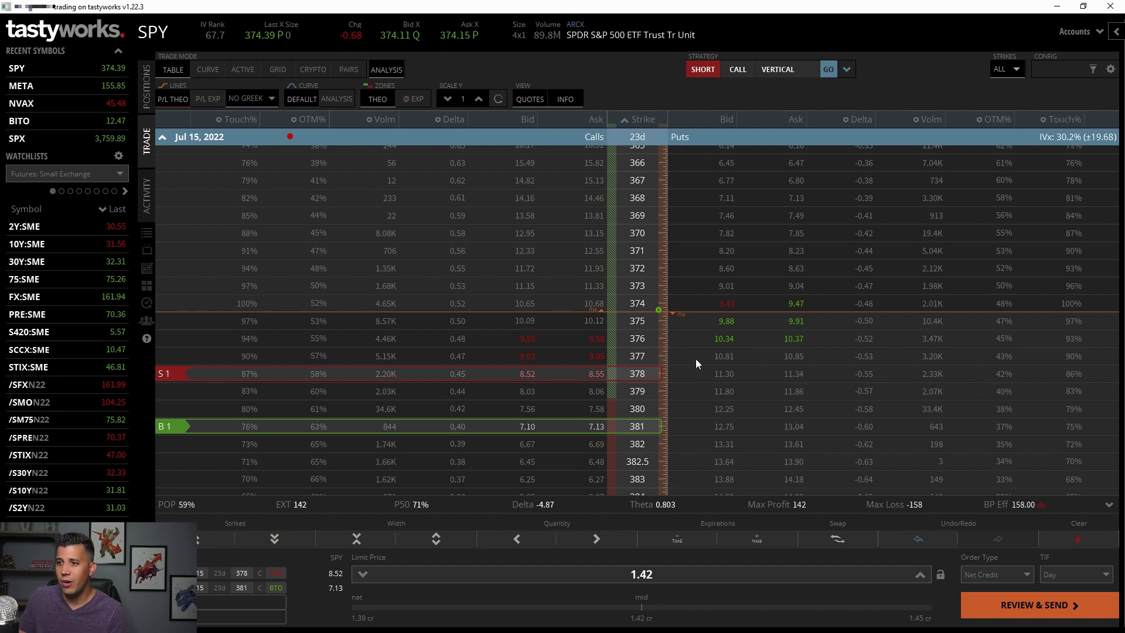
pyautogui.scroll(-3, 649, 364)
pyautogui.scroll(3, 652, 358)
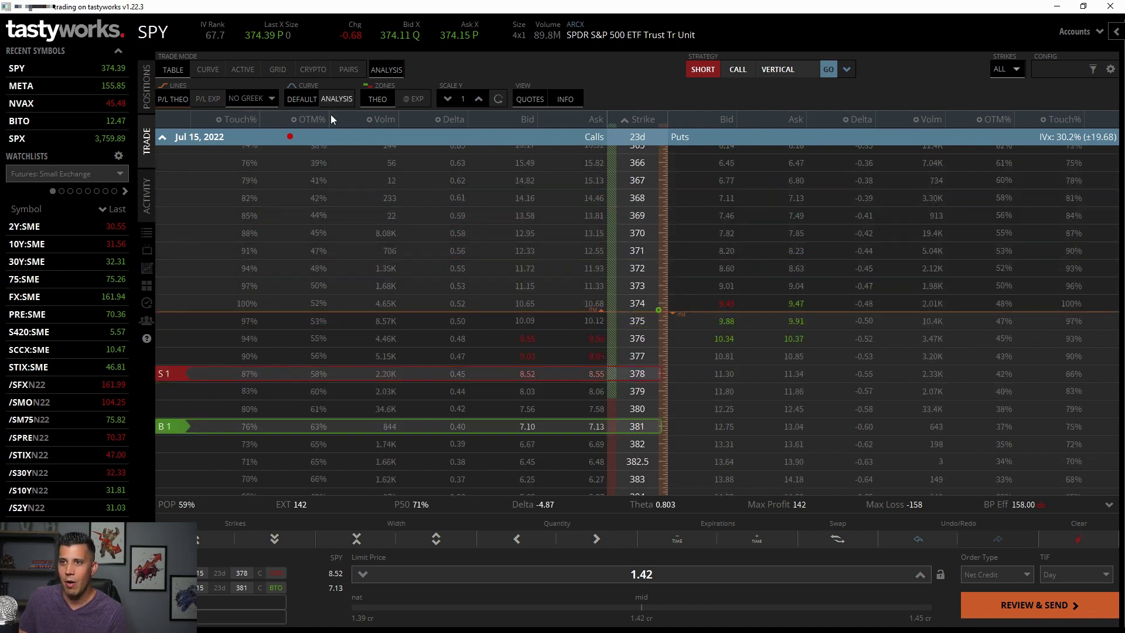
# Step: Show the SPY spread's P/L curve with analysis, stepping the evaluation date to 6/27/2022
pyautogui.click(208, 70)
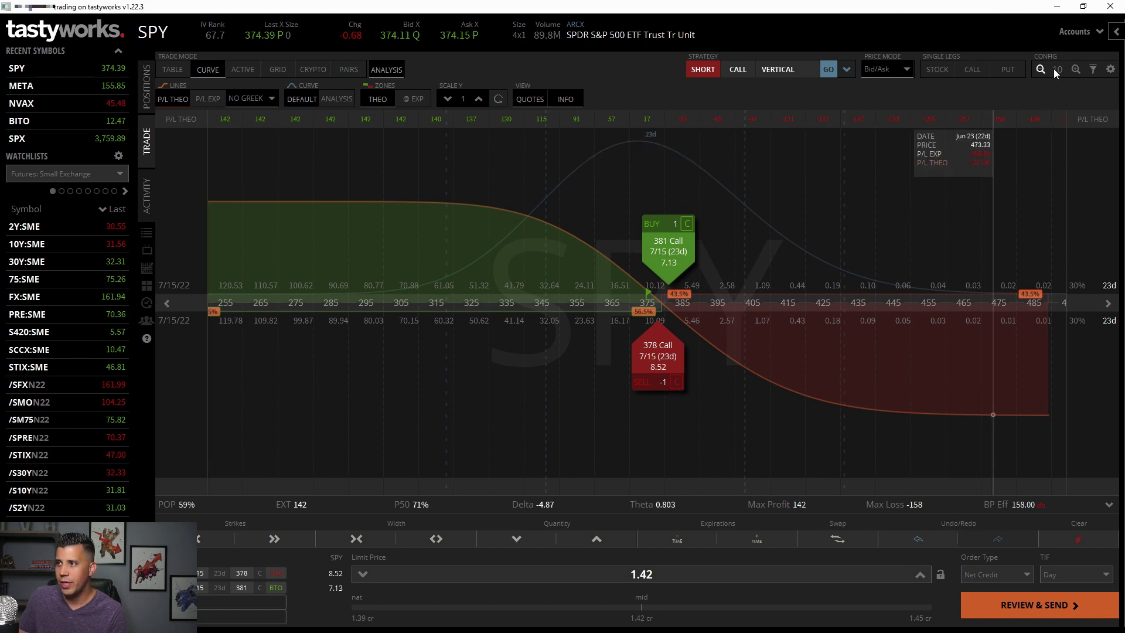
pyautogui.click(1117, 33)
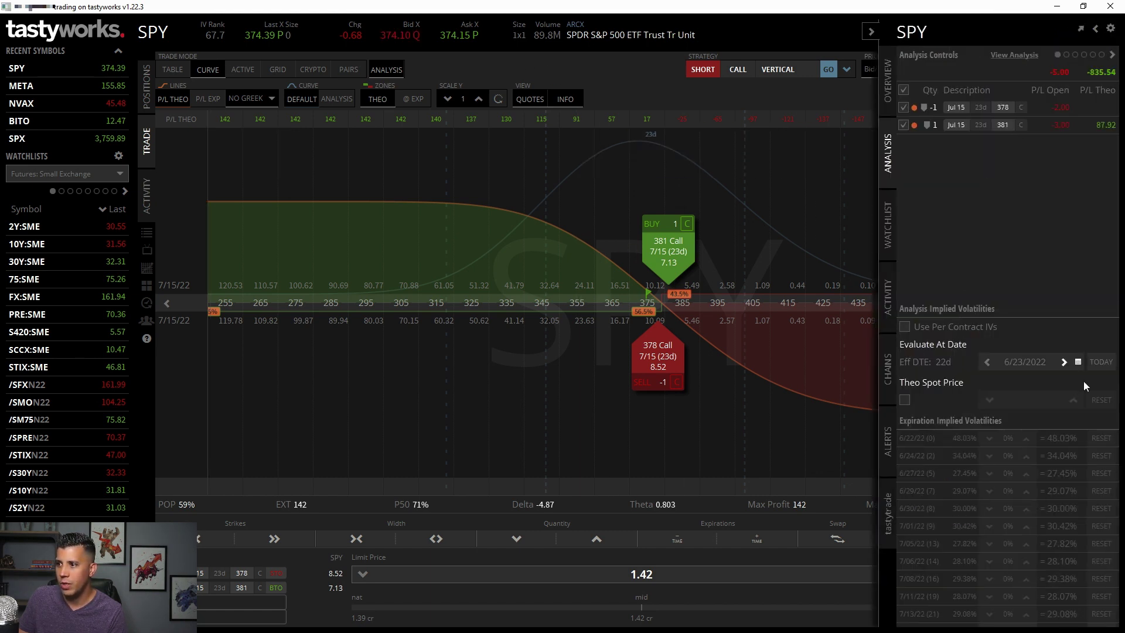
pyautogui.click(1077, 363)
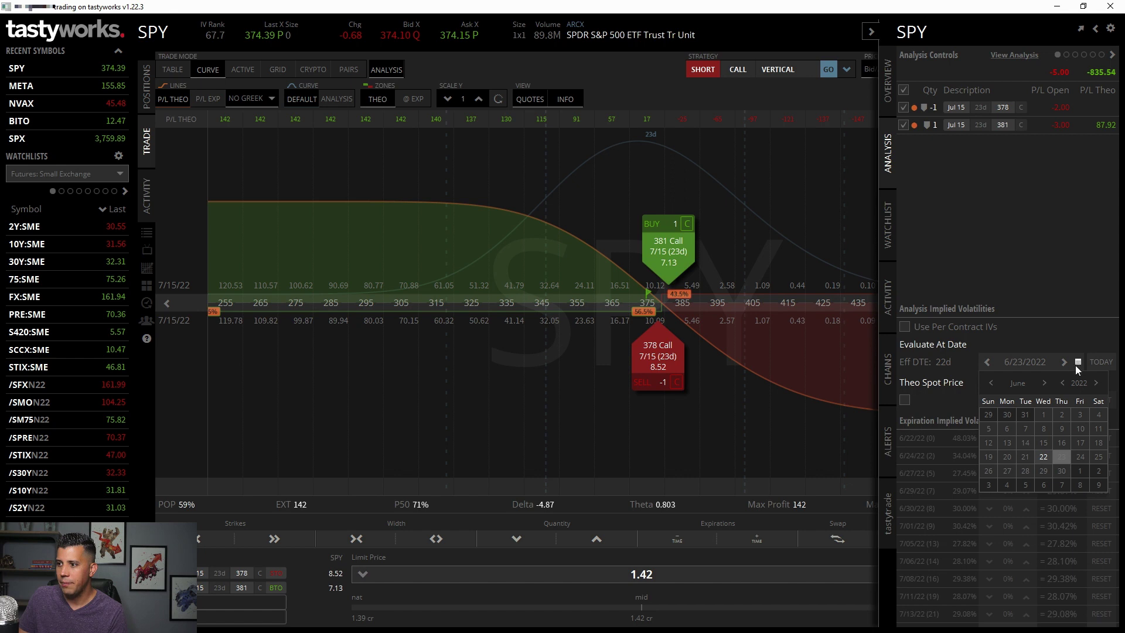
pyautogui.click(1077, 363)
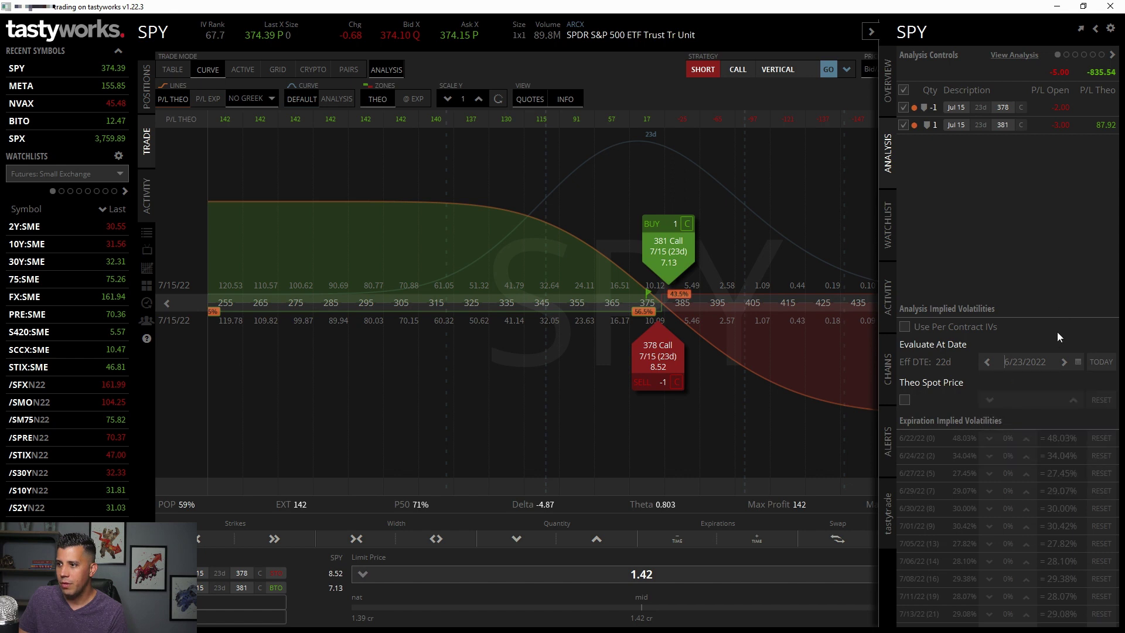
pyautogui.click(1064, 361)
pyautogui.click(1065, 362)
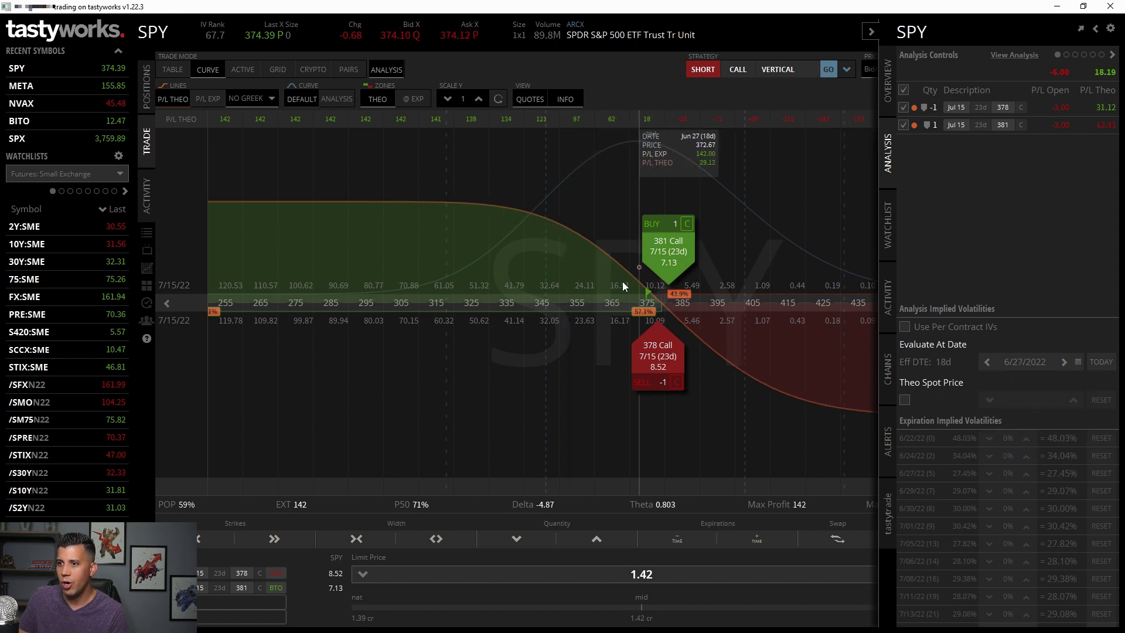
# Step: Pick July 5, 2022 as the evaluation date and hide the analysis panel
pyautogui.click(1078, 361)
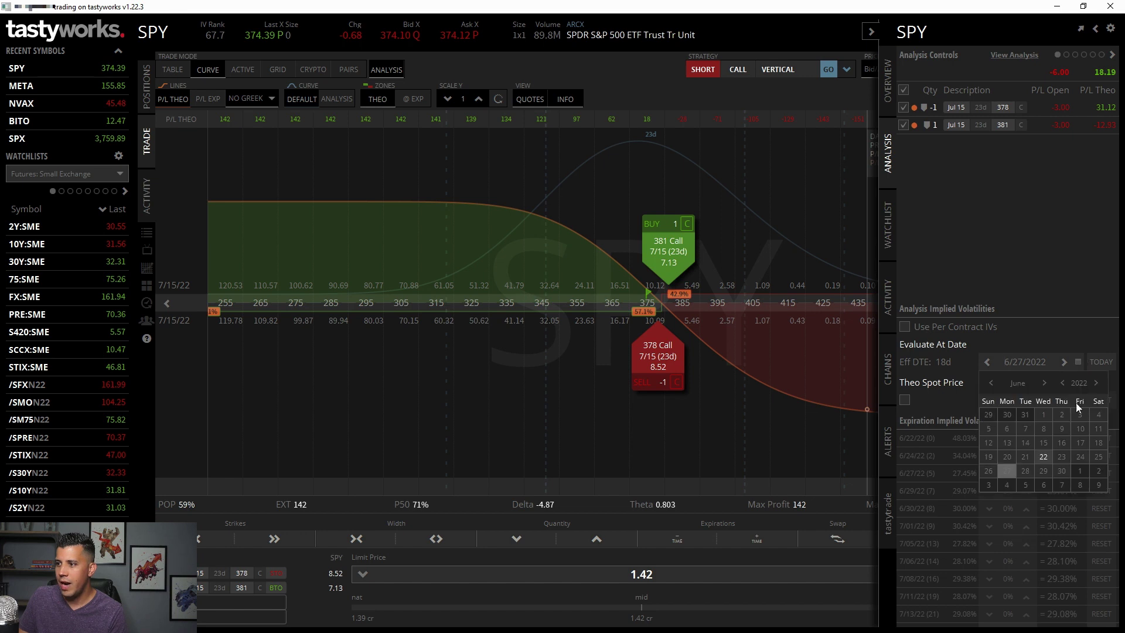
pyautogui.click(1025, 483)
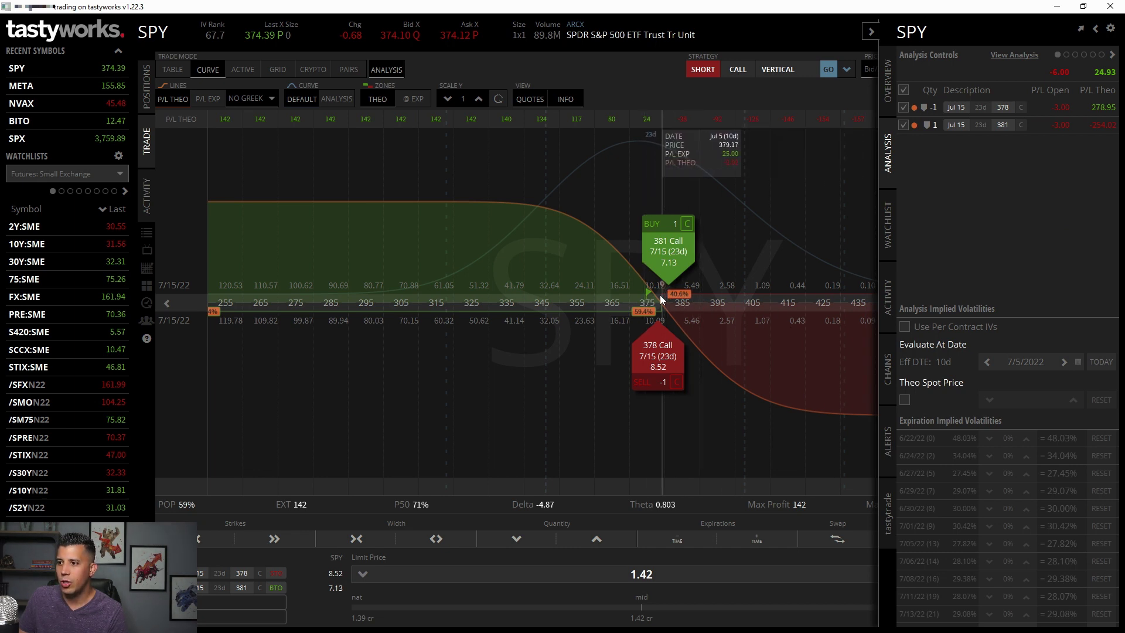
pyautogui.scroll(-2, 1006, 469)
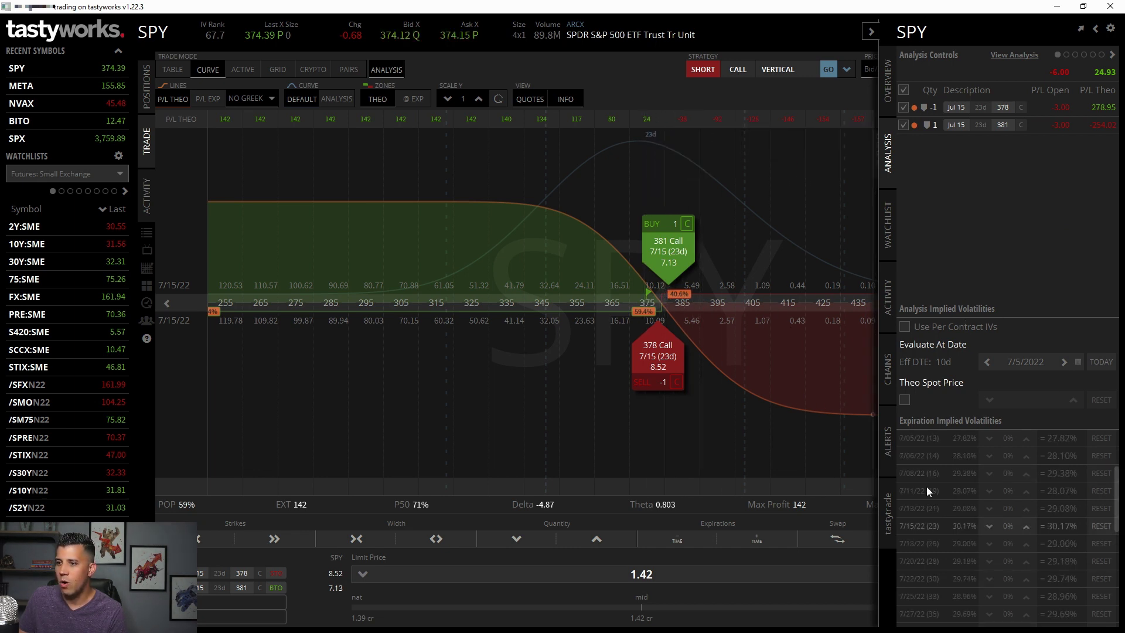
pyautogui.click(871, 31)
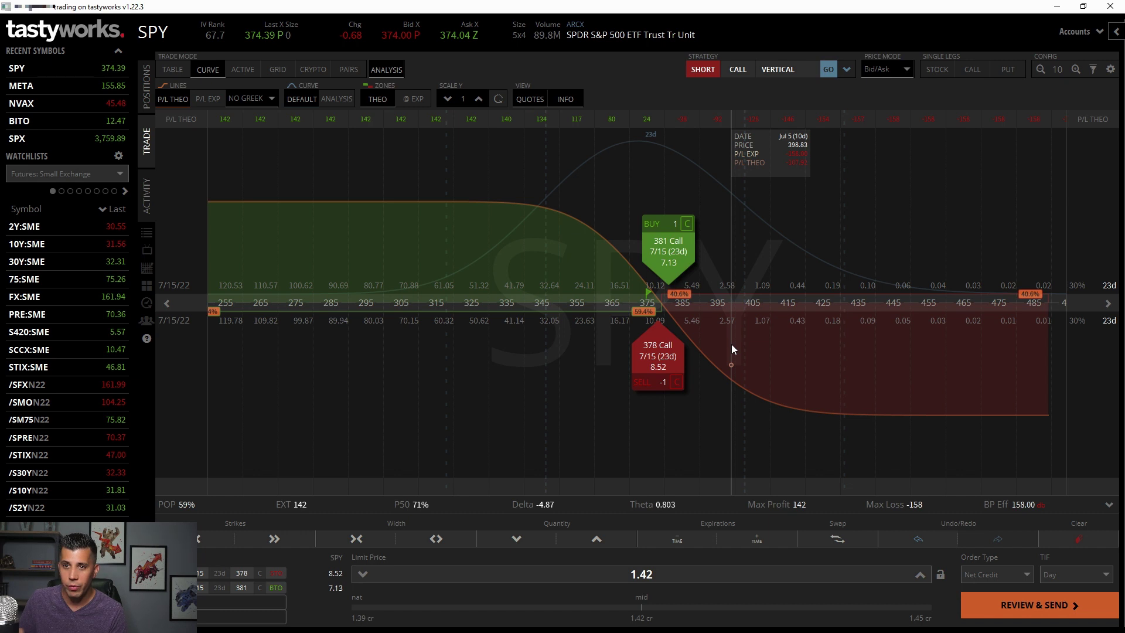
# Step: Clear the SPY vertical and select NVAX from the positions list
pyautogui.click(1082, 539)
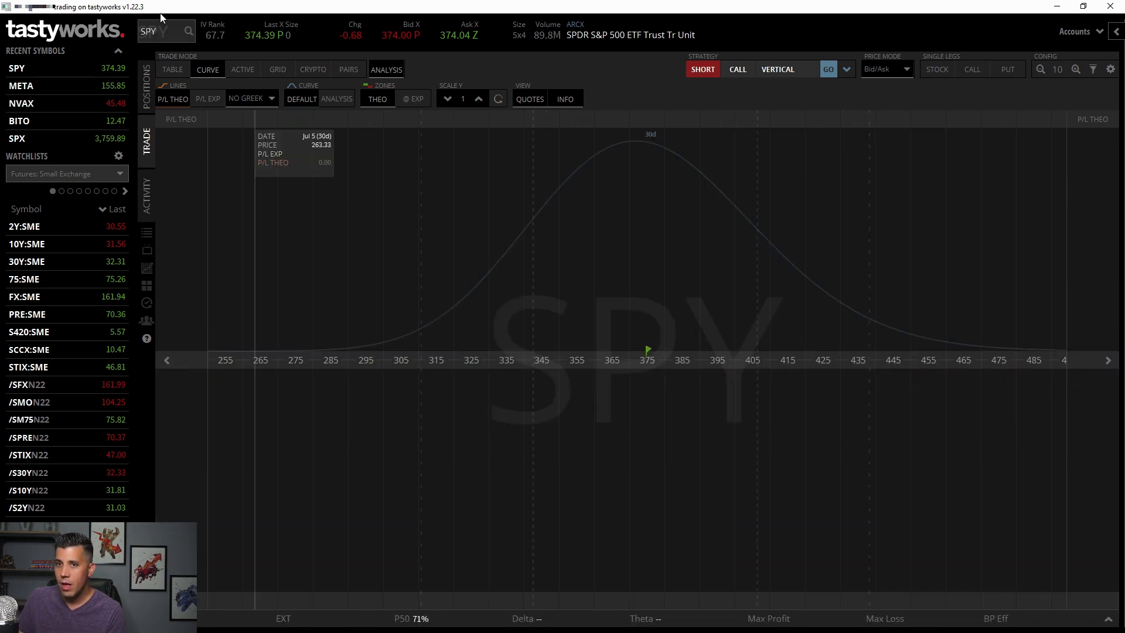
pyautogui.click(147, 88)
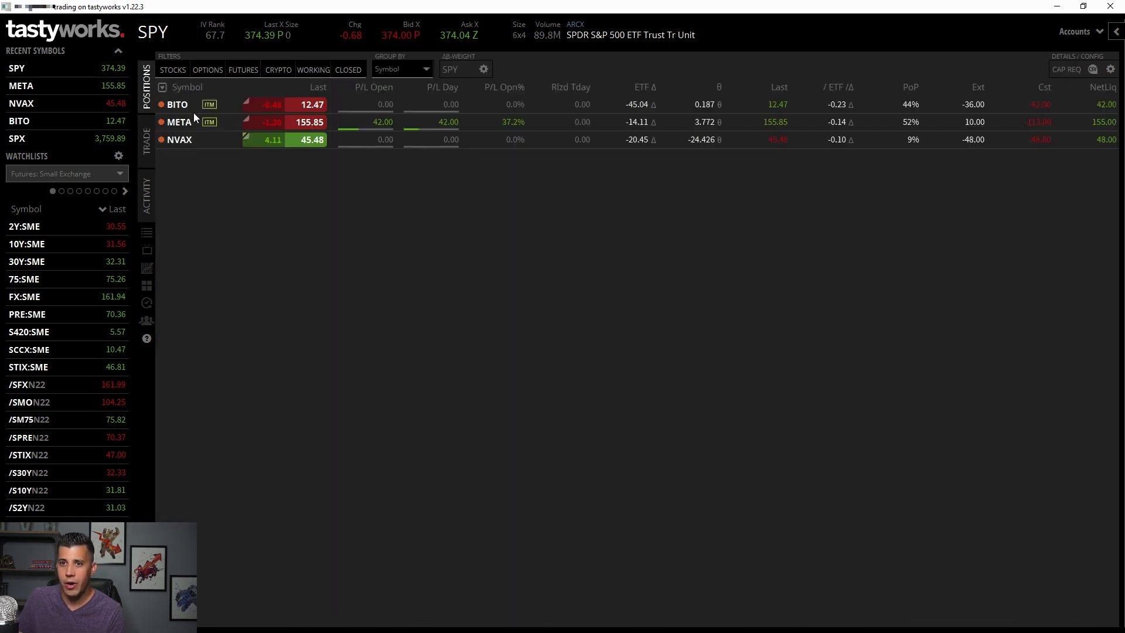
pyautogui.click(17, 86)
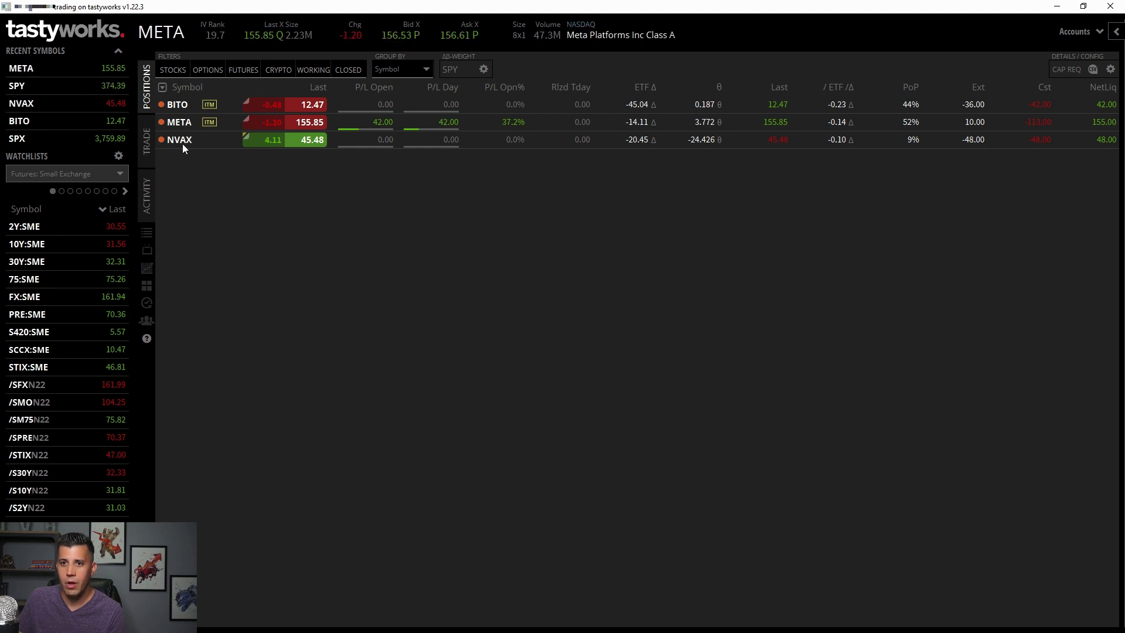
pyautogui.click(182, 142)
# Step: Show NVAX's option chain as a table with the Jun 24, 2022 expiration expanded
pyautogui.click(146, 133)
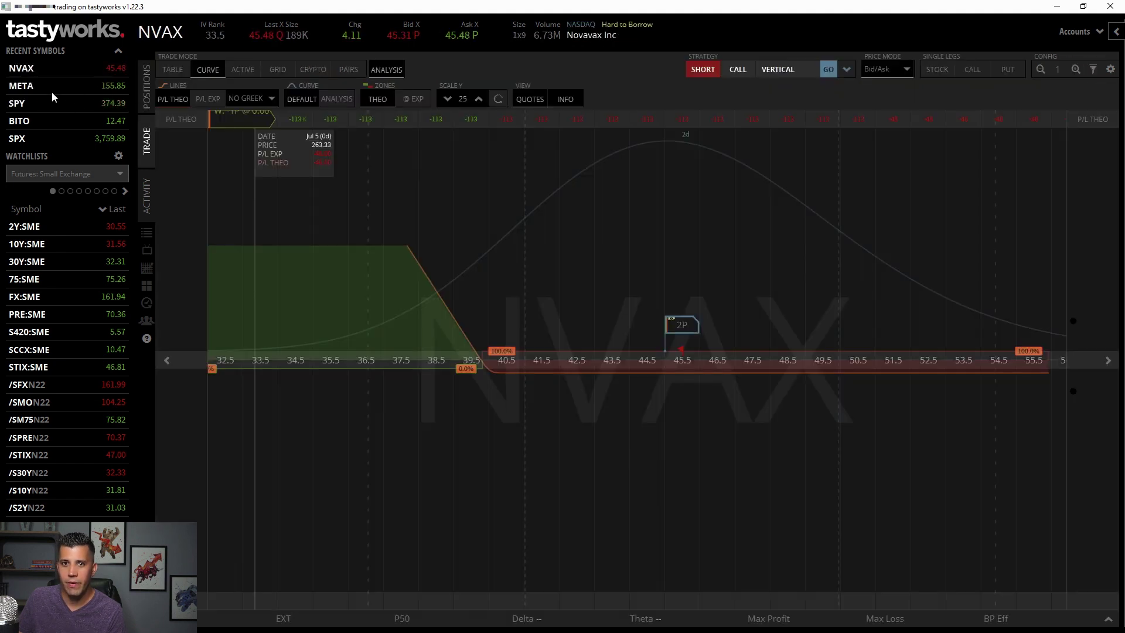
pyautogui.click(163, 71)
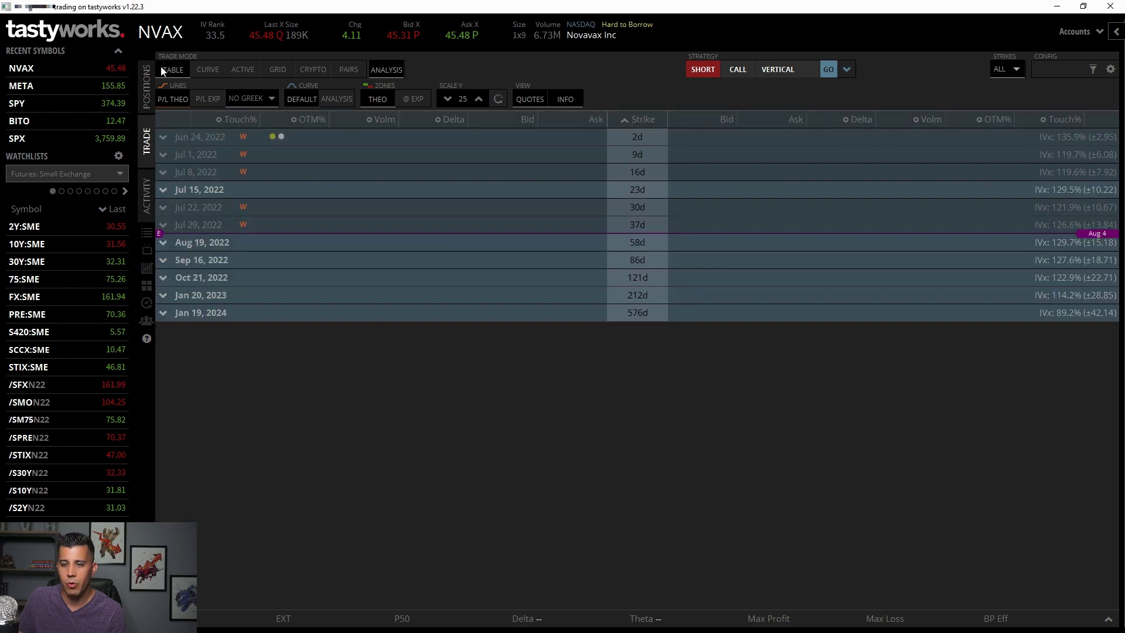
pyautogui.click(235, 135)
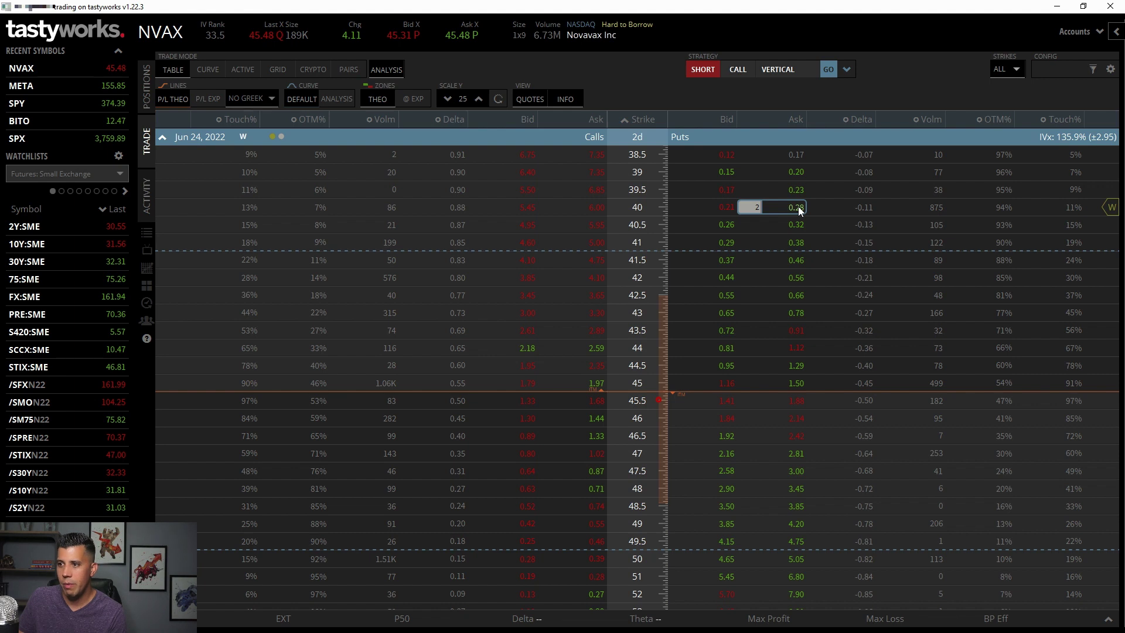
pyautogui.moveTo(798, 207)
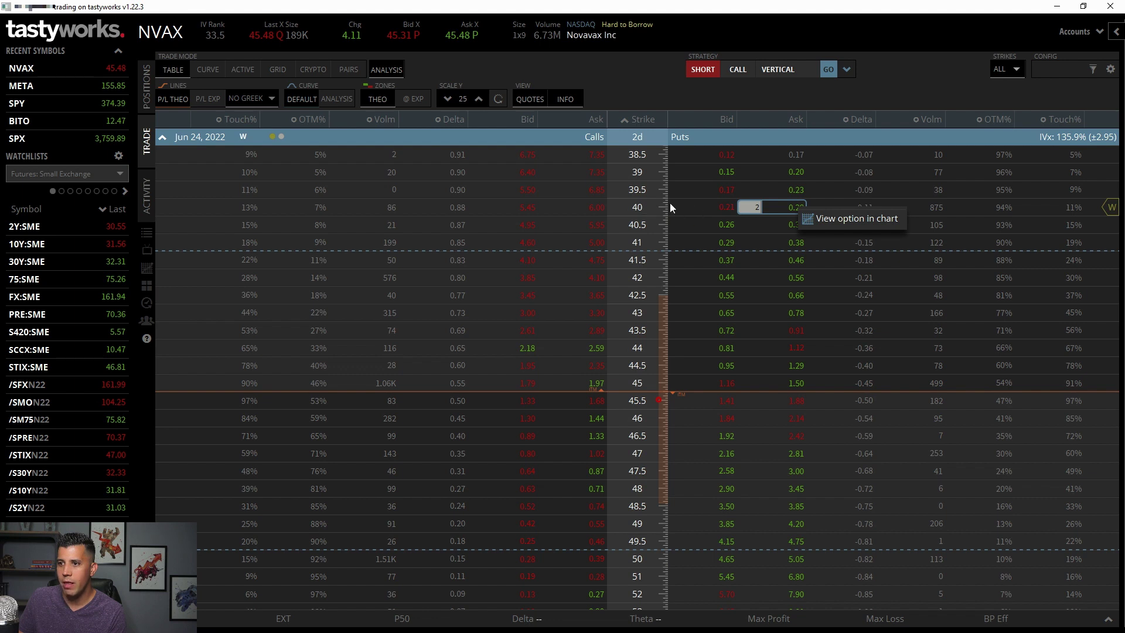
# Step: Chart the NVAX Jun 24, 2022 40 put contract using 15-minute bars
pyautogui.click(879, 223)
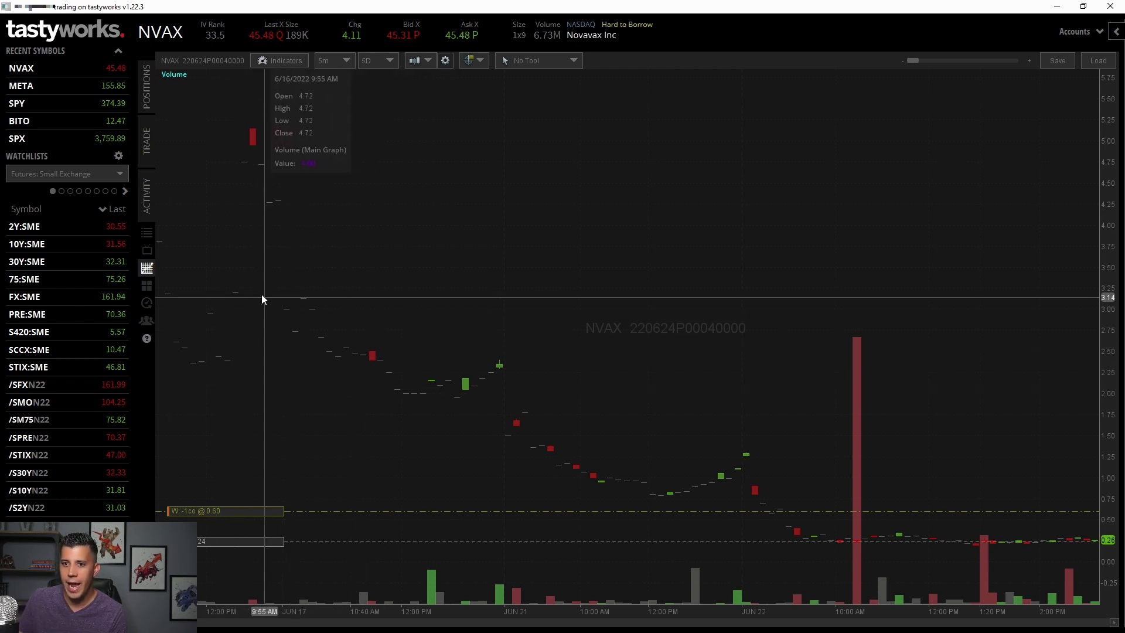
pyautogui.click(349, 59)
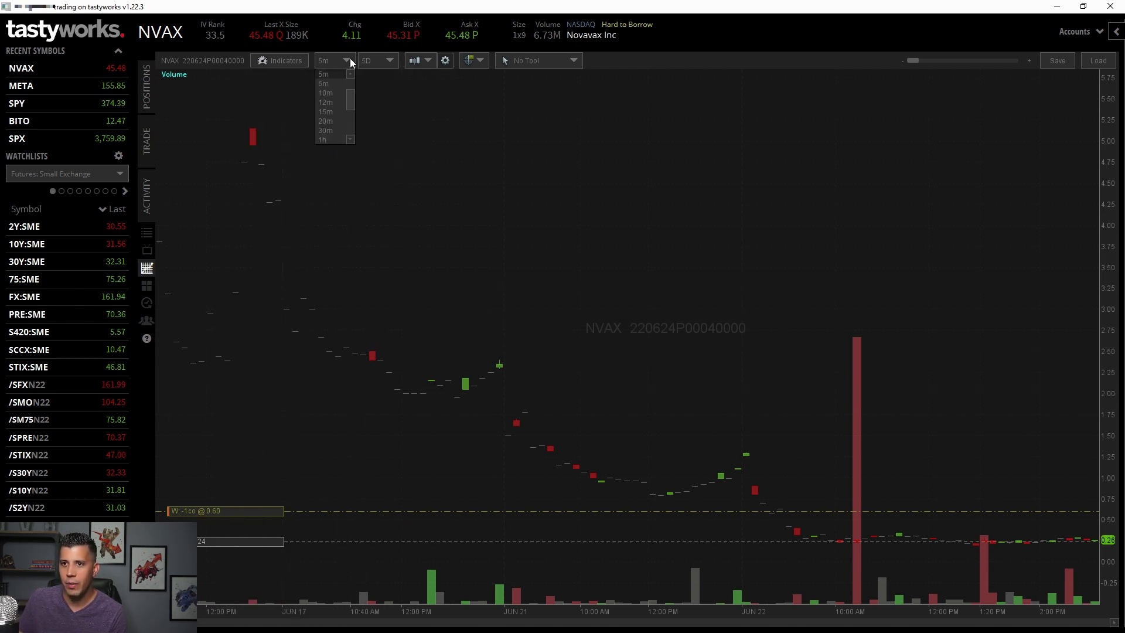
pyautogui.click(332, 112)
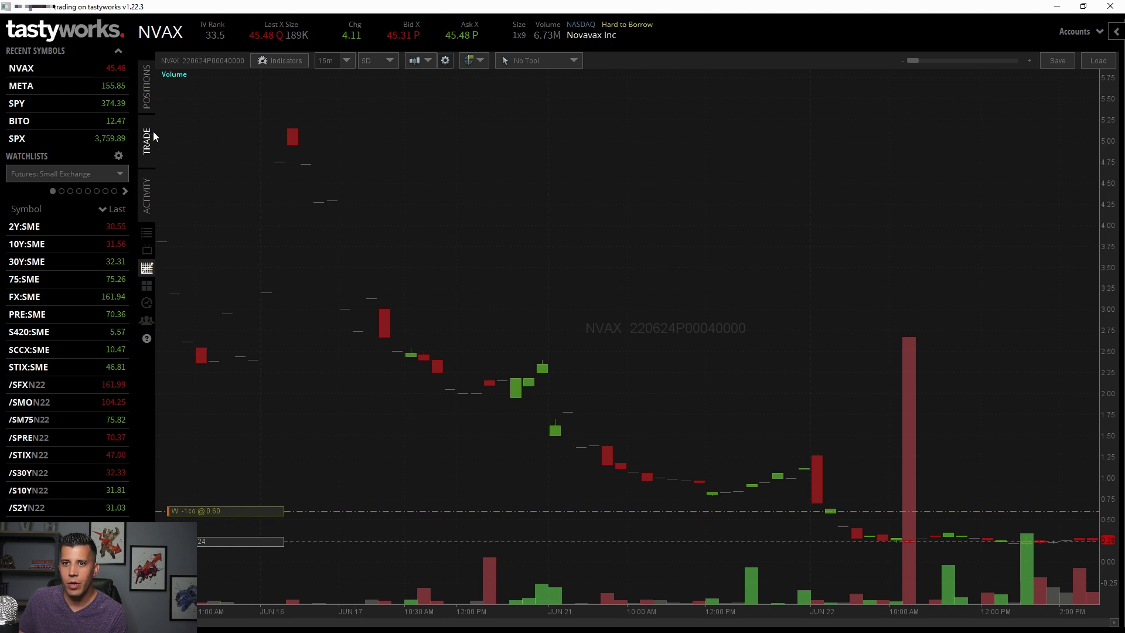
# Step: Load SPX, expand its Jun 27, 2022 expiration, and chart the 3750 put contract
pyautogui.click(17, 139)
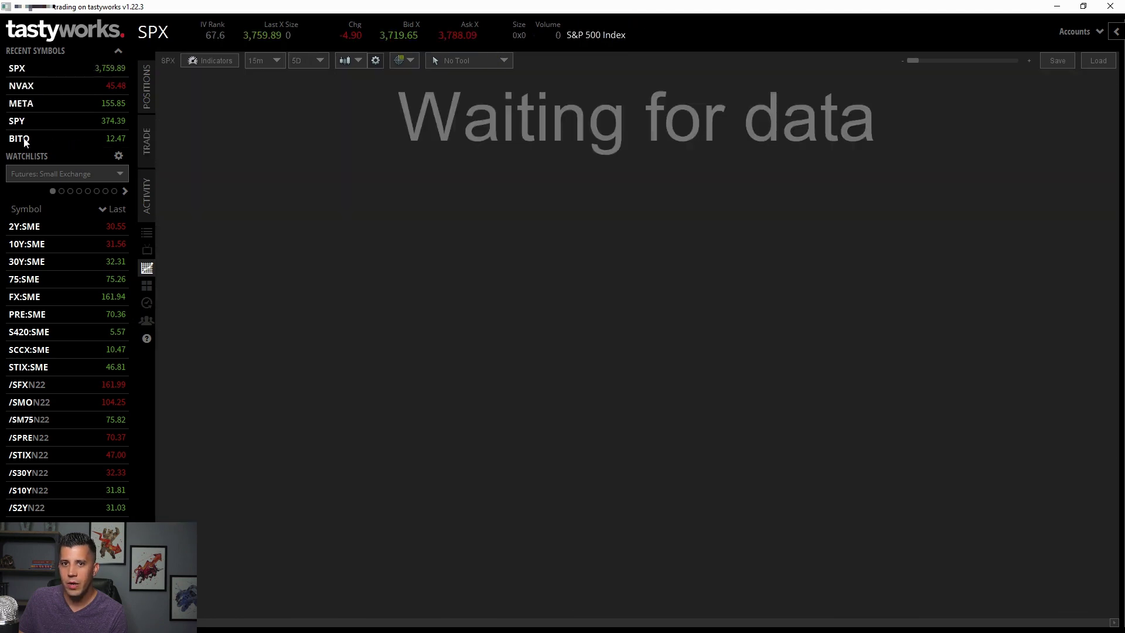
pyautogui.click(146, 139)
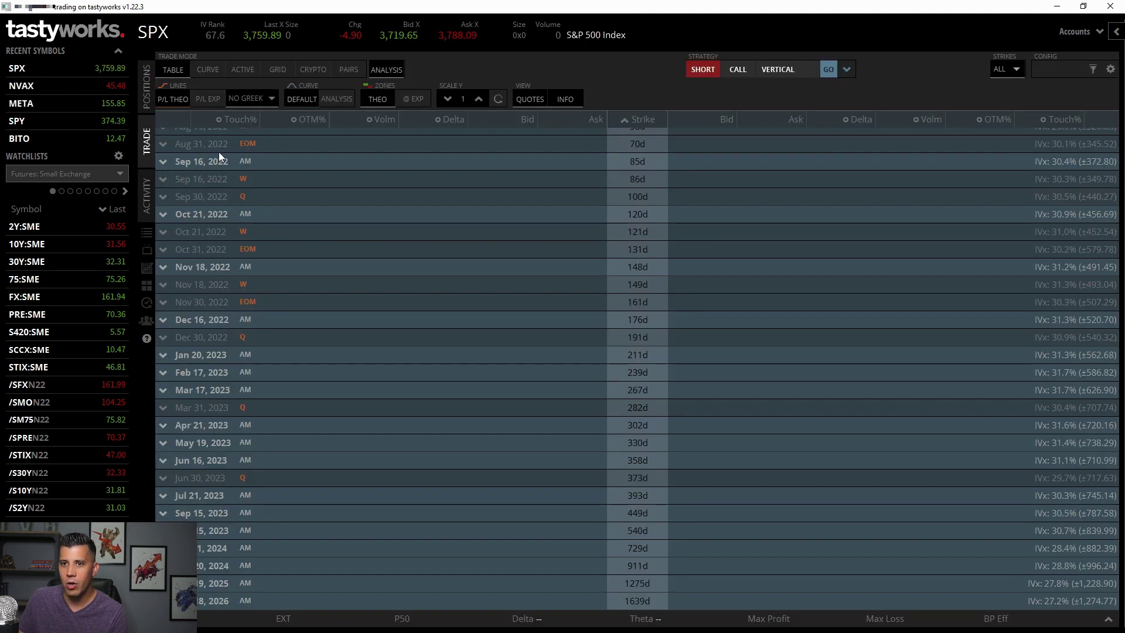
pyautogui.scroll(8, 216, 196)
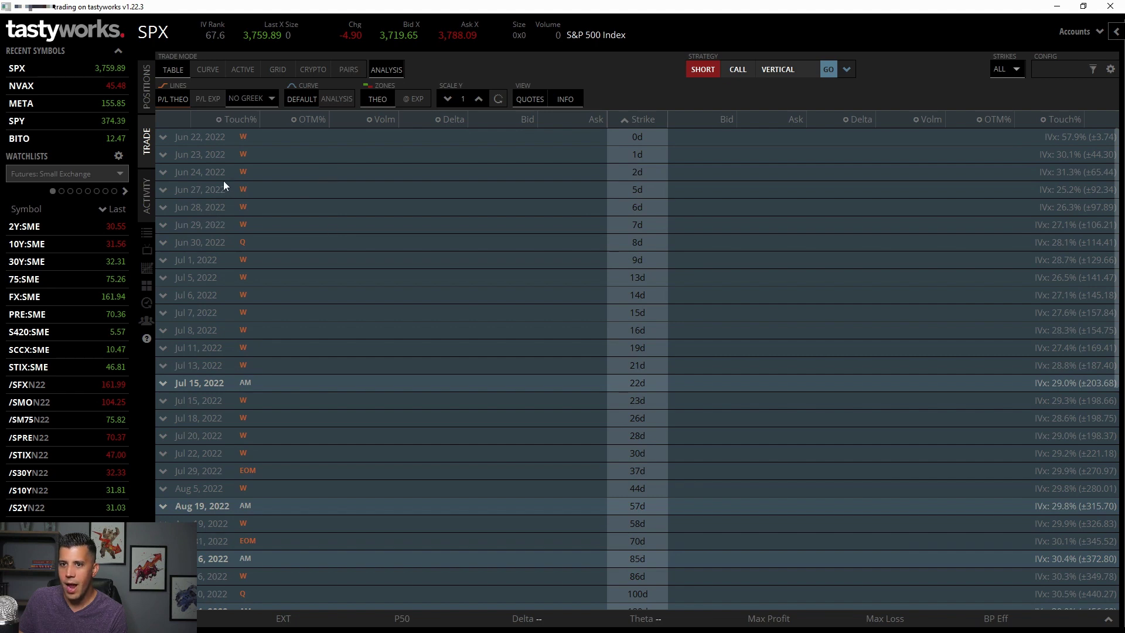
pyautogui.click(223, 183)
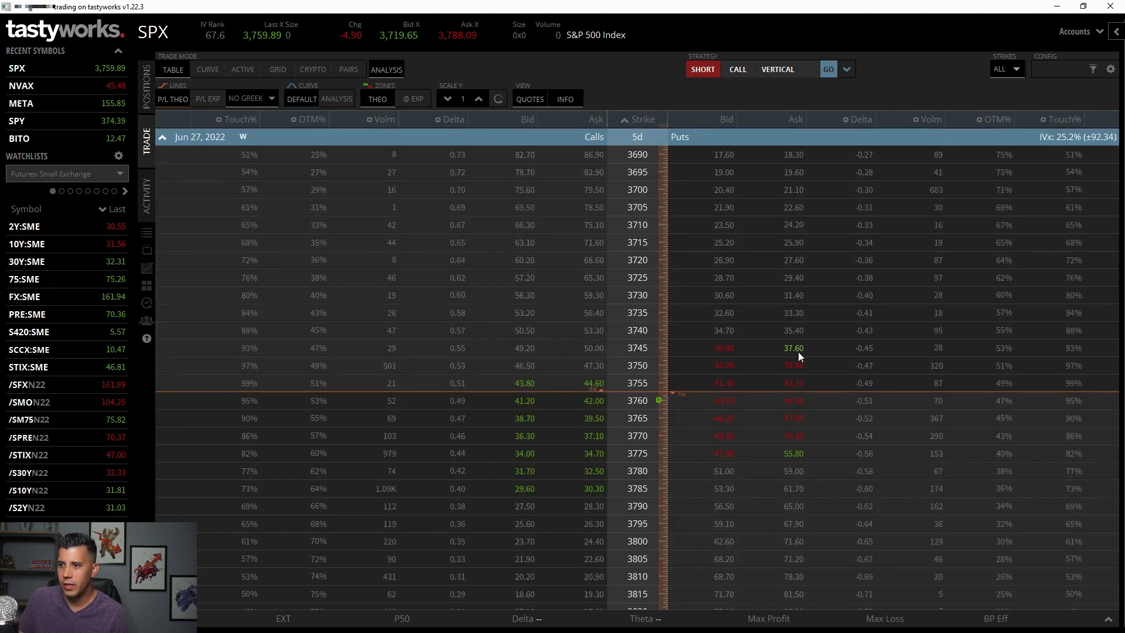
pyautogui.moveTo(794, 367)
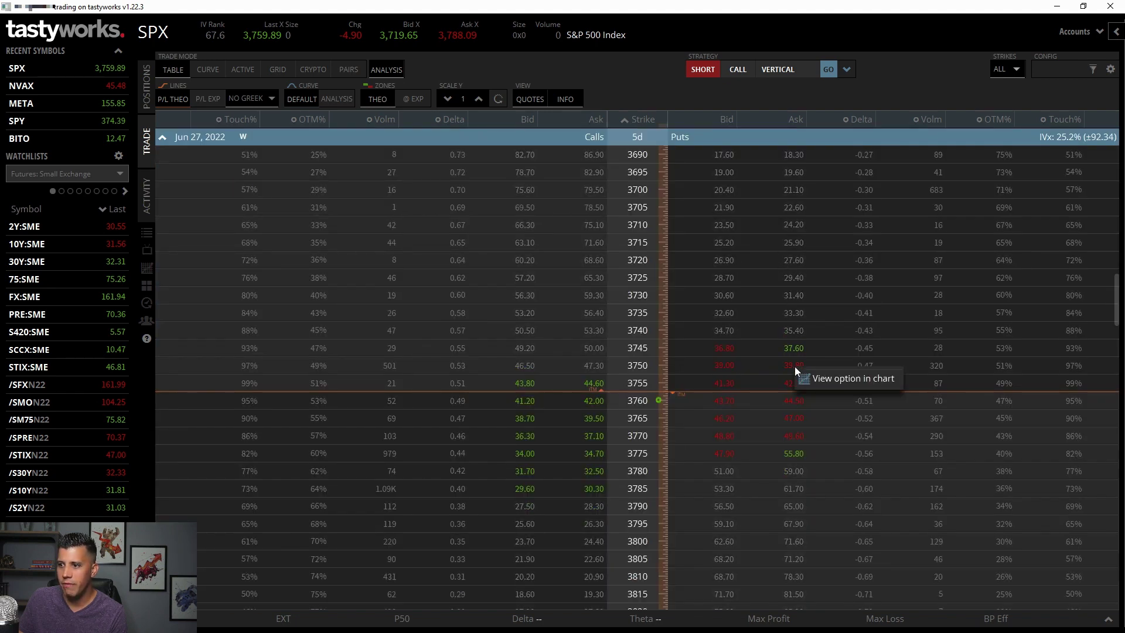
pyautogui.click(830, 382)
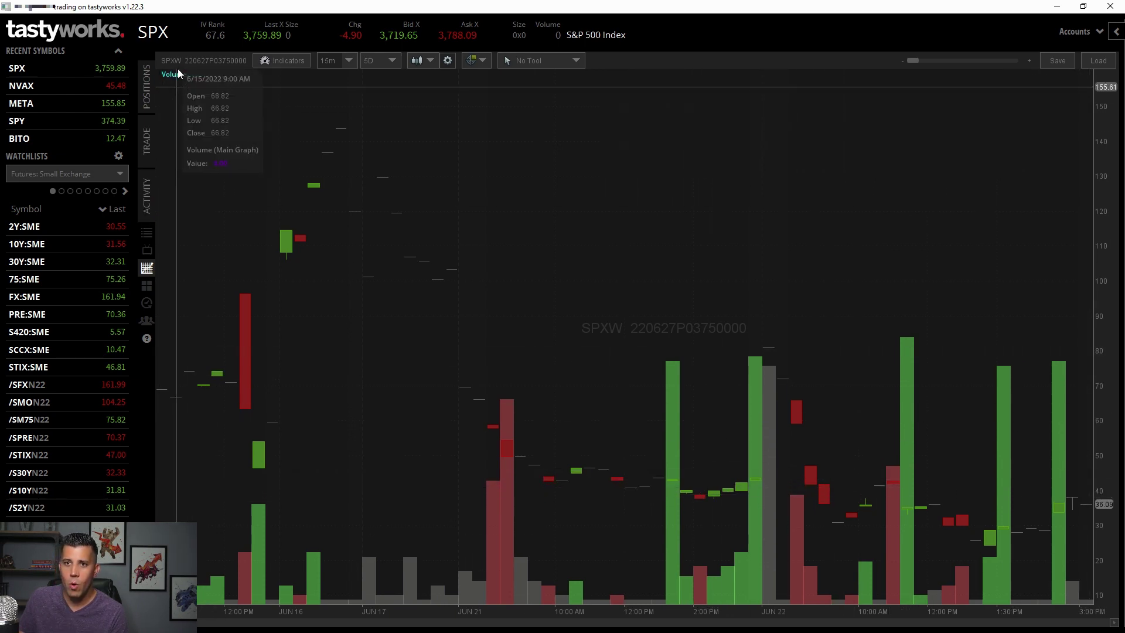
# Step: Chart SPY from Recent Symbols in place of the SPX 3750 put, keeping 15-minute bars
pyautogui.click(24, 121)
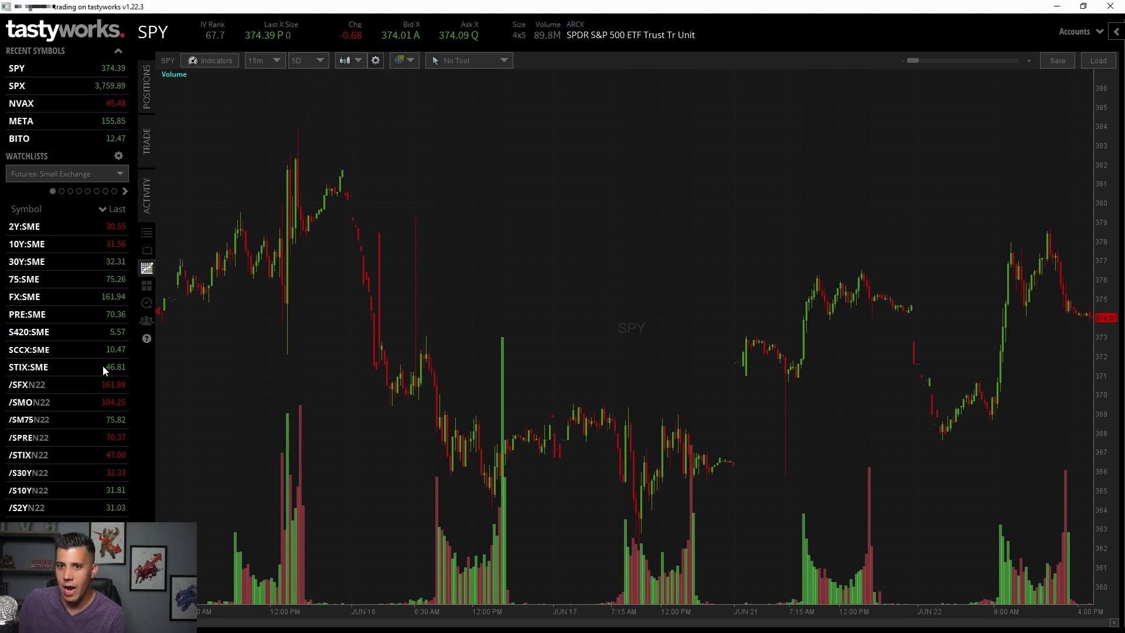
# Step: Open tastycharts with two SPY daily charts in a 2-column layout
pyautogui.click(152, 287)
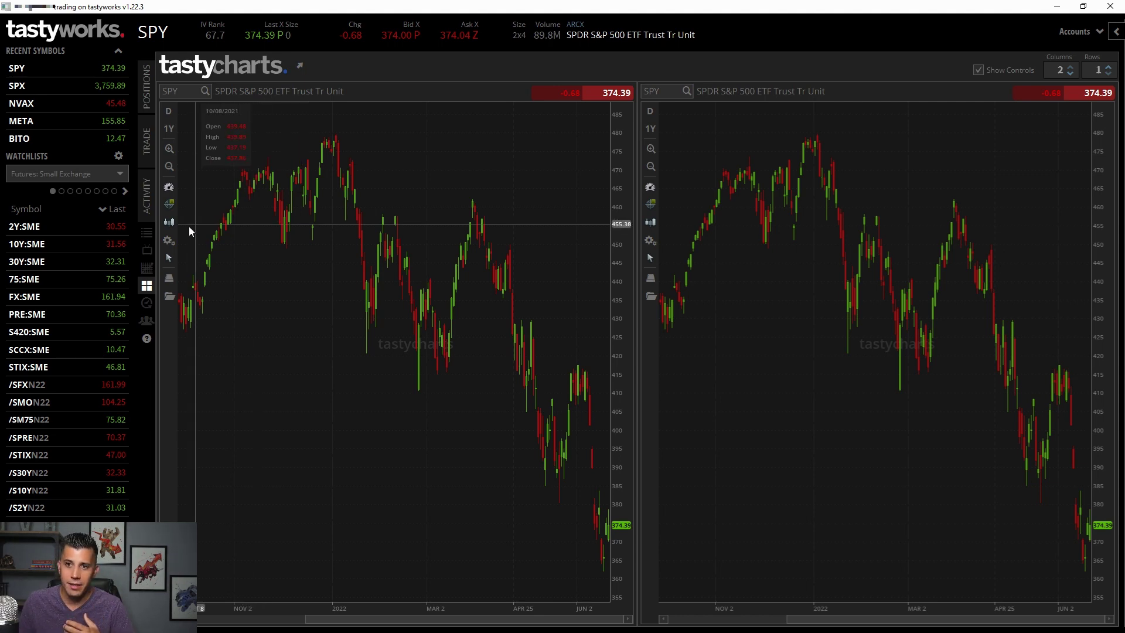
# Step: Go back to the positions list showing BITO, META, NVAX and NVAX's working order
pyautogui.click(147, 94)
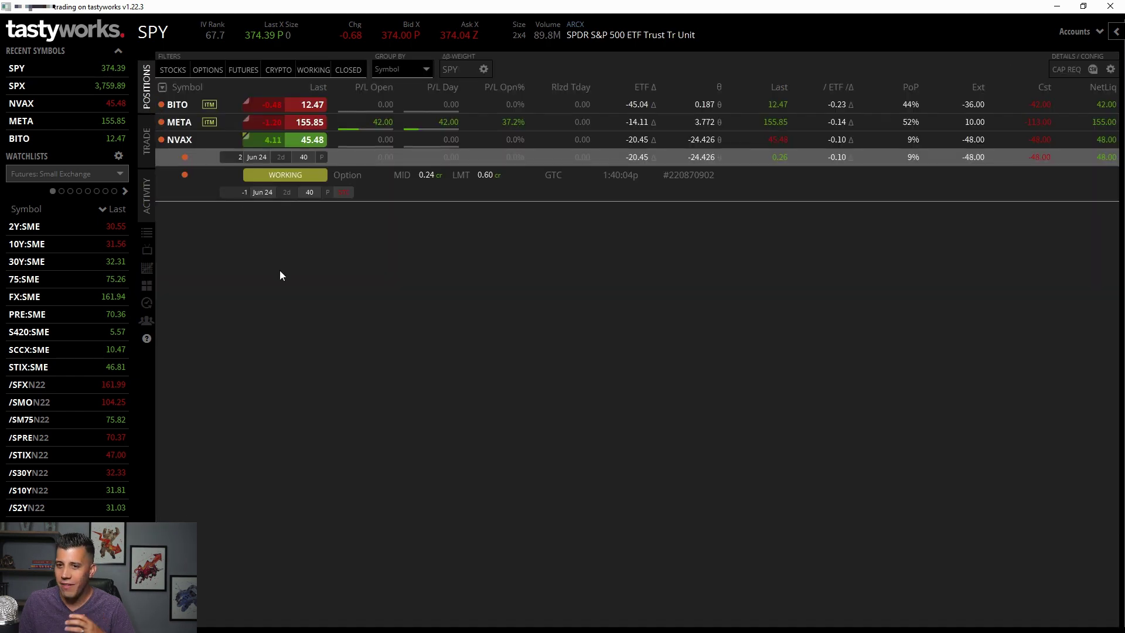